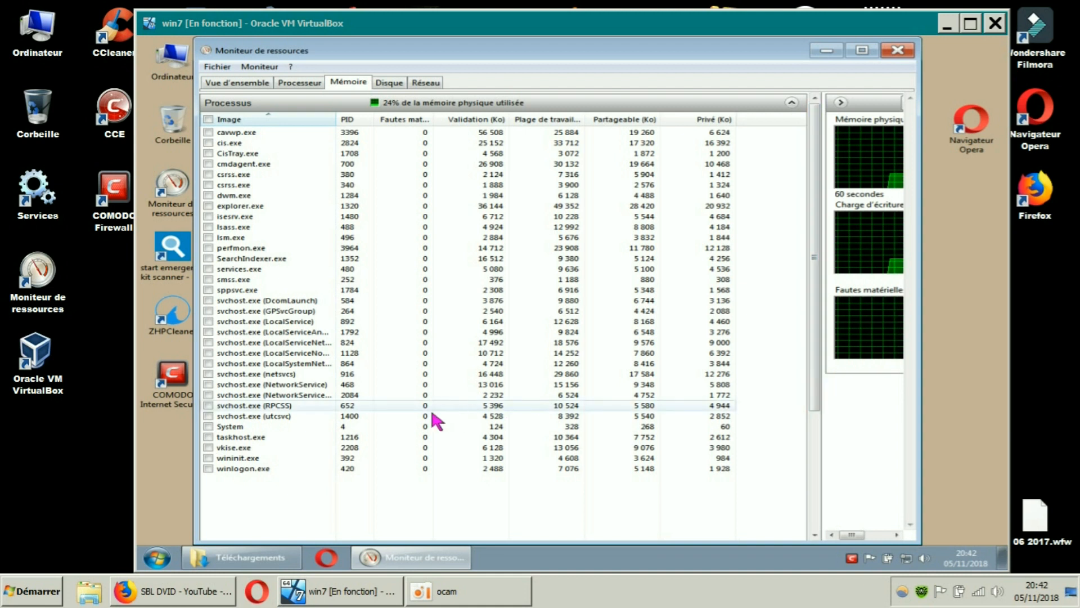
- Open COMODO Internet Security, move its window over the resource monitor and close it again
{"action": "double_click", "coordinate": [181, 384]}
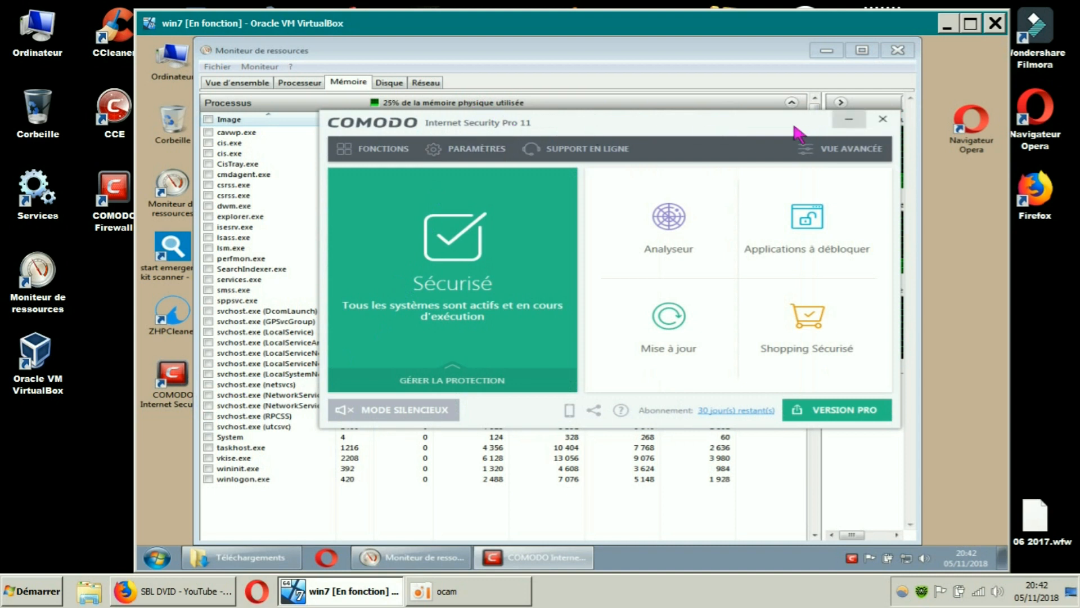
{"action": "left_click_drag", "start_coordinate": [722, 161], "coordinate": [769, 154]}
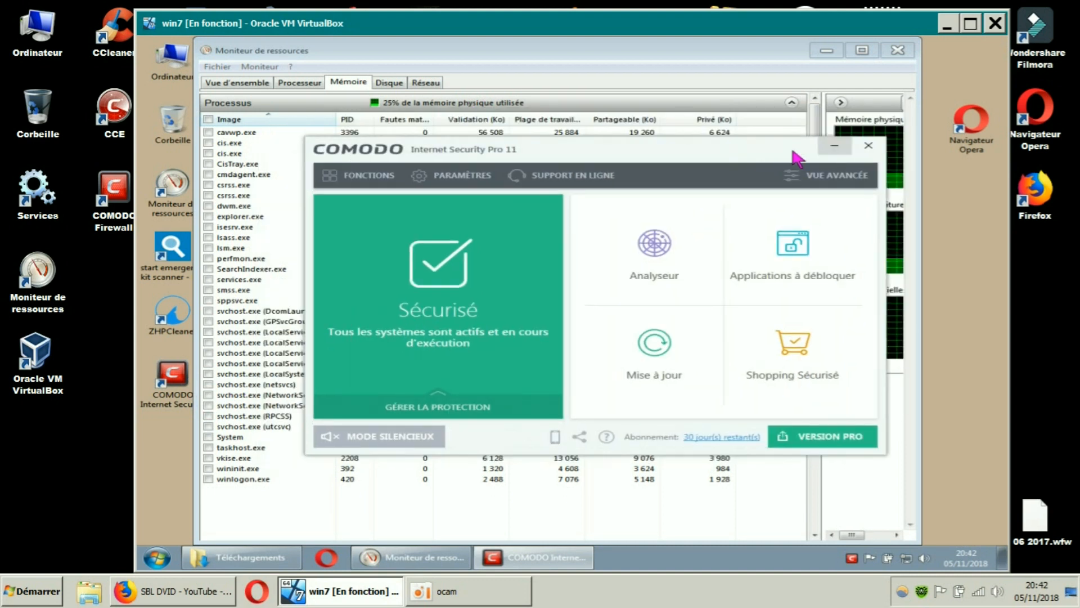
{"action": "left_click", "coordinate": [869, 146]}
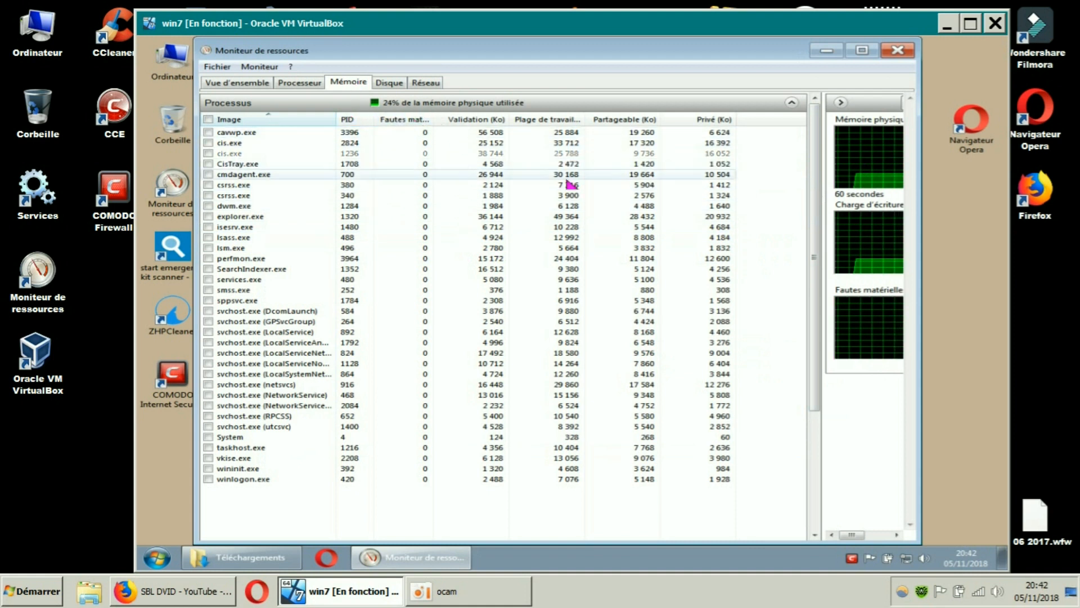
- Examine the per-process memory use, the physical memory summary and the processes with network activity in the resource monitor
{"action": "left_click_drag", "start_coordinate": [813, 261], "coordinate": [812, 441]}
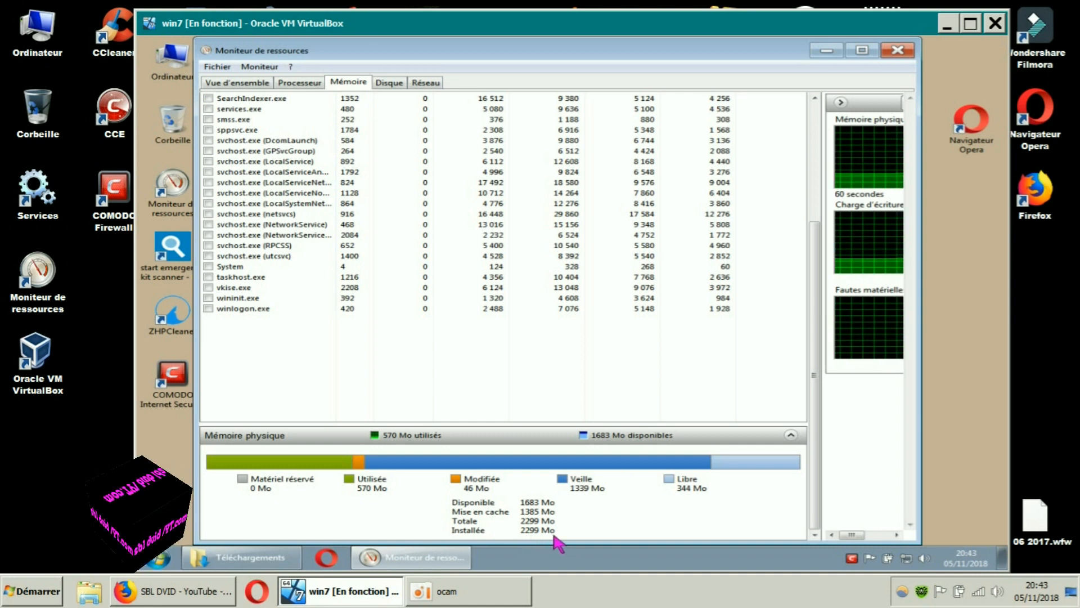
{"action": "left_click_drag", "start_coordinate": [816, 405], "coordinate": [822, 253]}
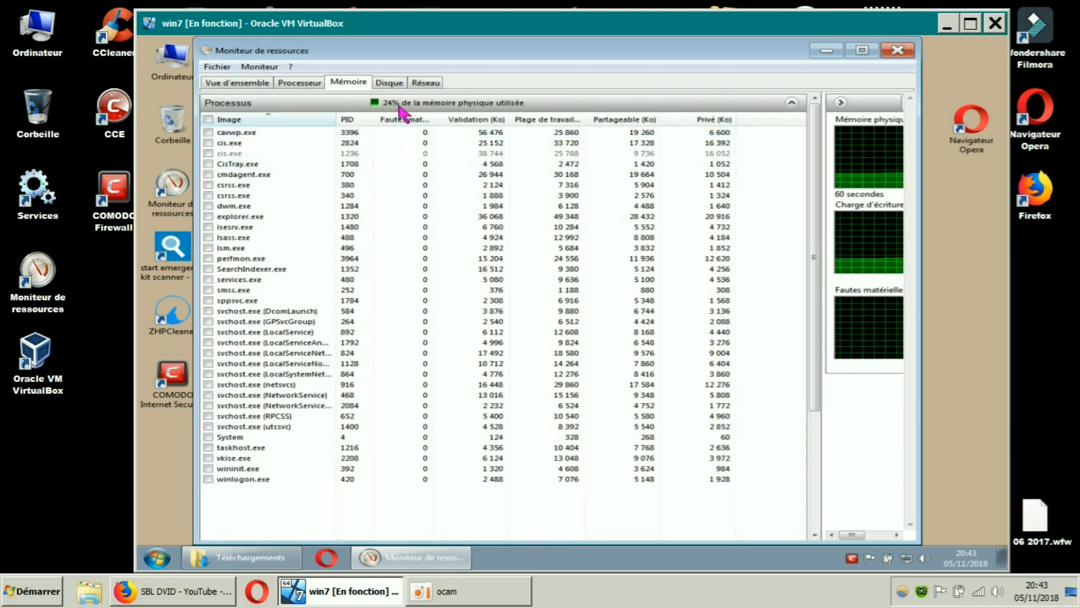
{"action": "left_click_drag", "start_coordinate": [816, 386], "coordinate": [815, 345]}
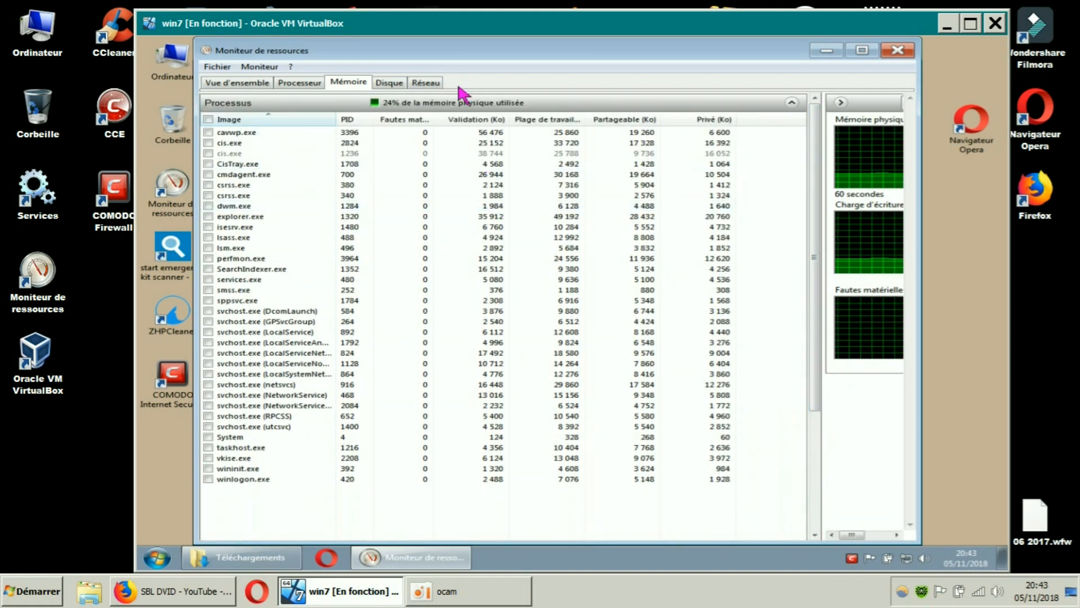
{"action": "left_click", "coordinate": [434, 87]}
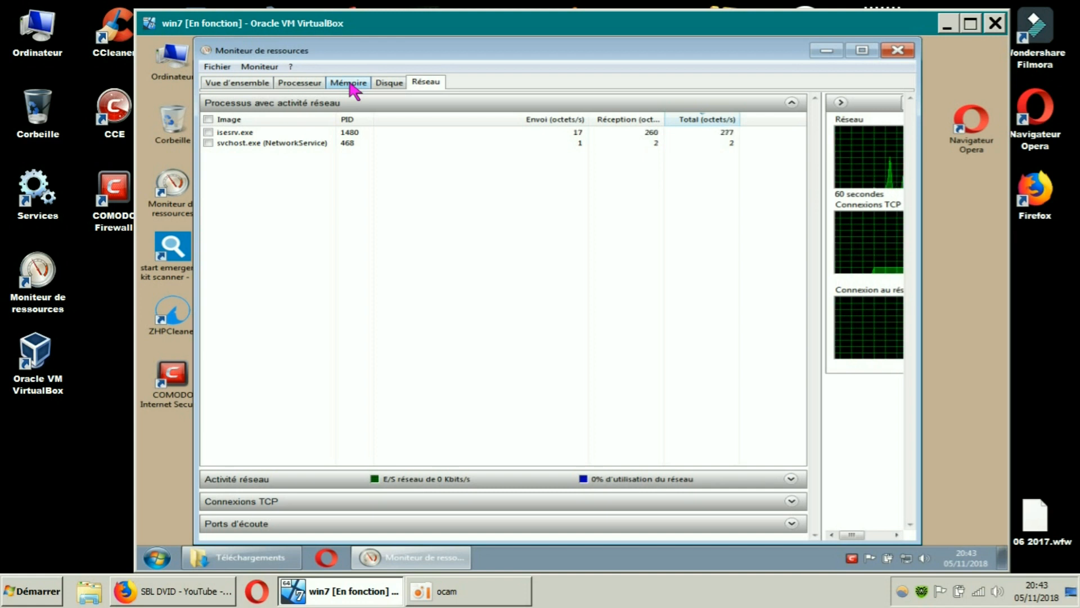
{"action": "left_click", "coordinate": [349, 83]}
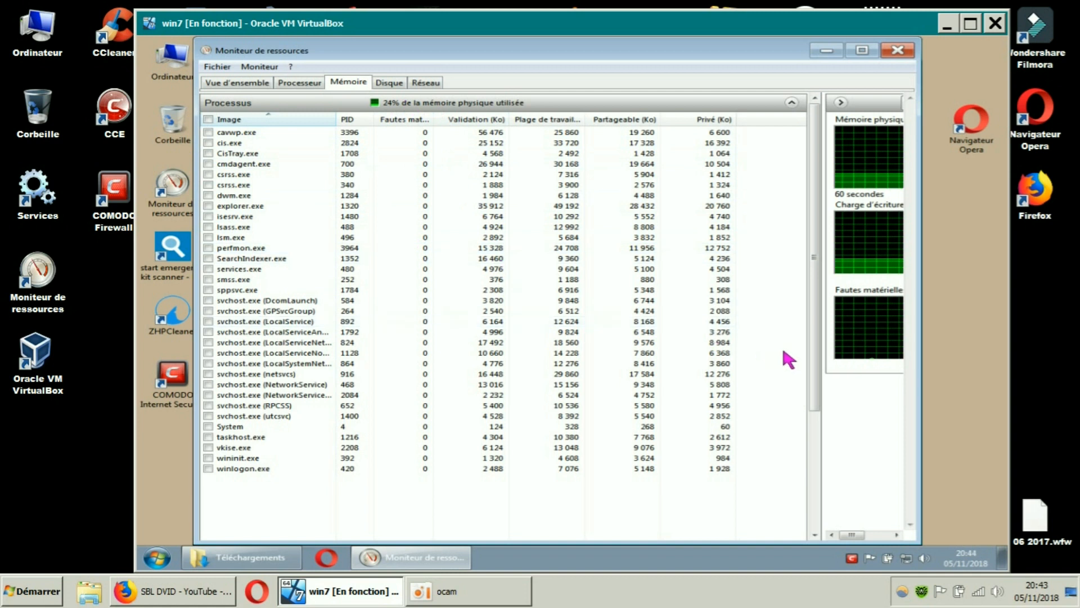
{"action": "left_click_drag", "start_coordinate": [816, 369], "coordinate": [579, 509]}
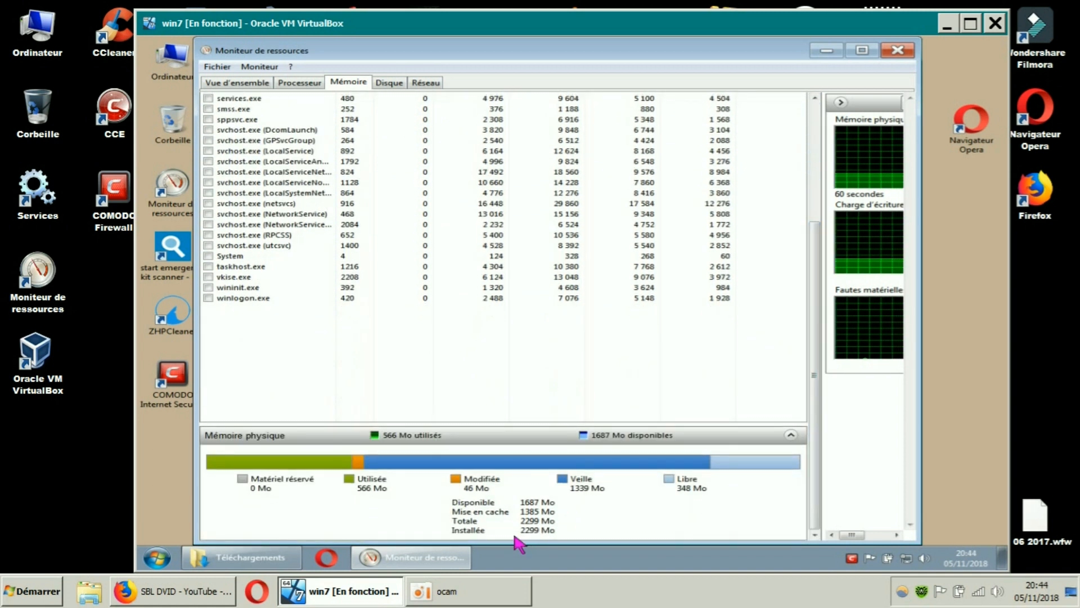
{"action": "left_click_drag", "start_coordinate": [816, 433], "coordinate": [818, 229]}
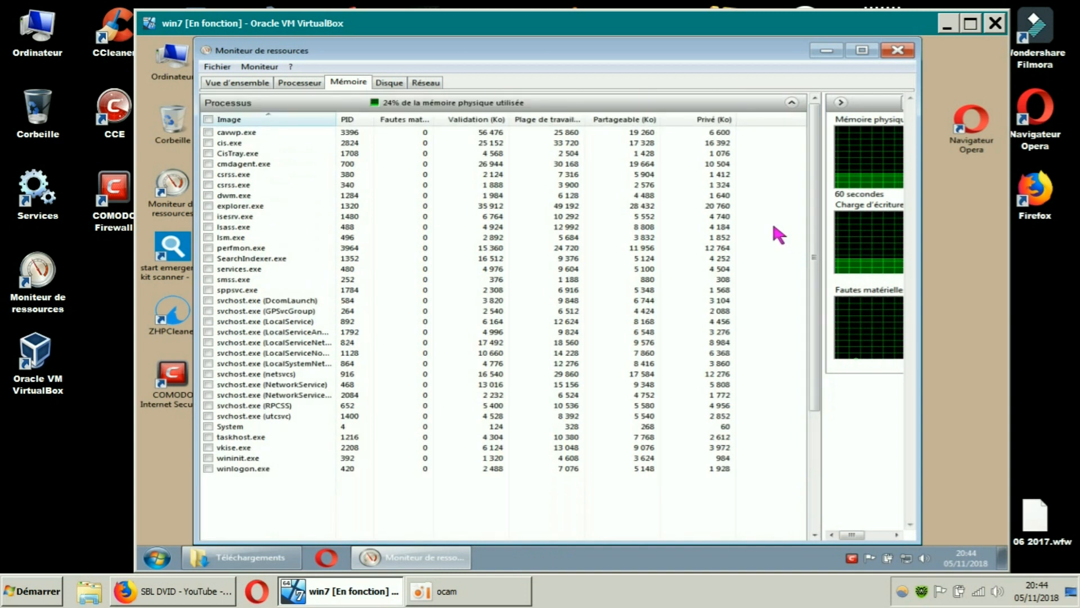
- Examine the COMODO Internet Security and Internet Security Essentials processes in the resource monitor's processor usage list
{"action": "left_click", "coordinate": [299, 81]}
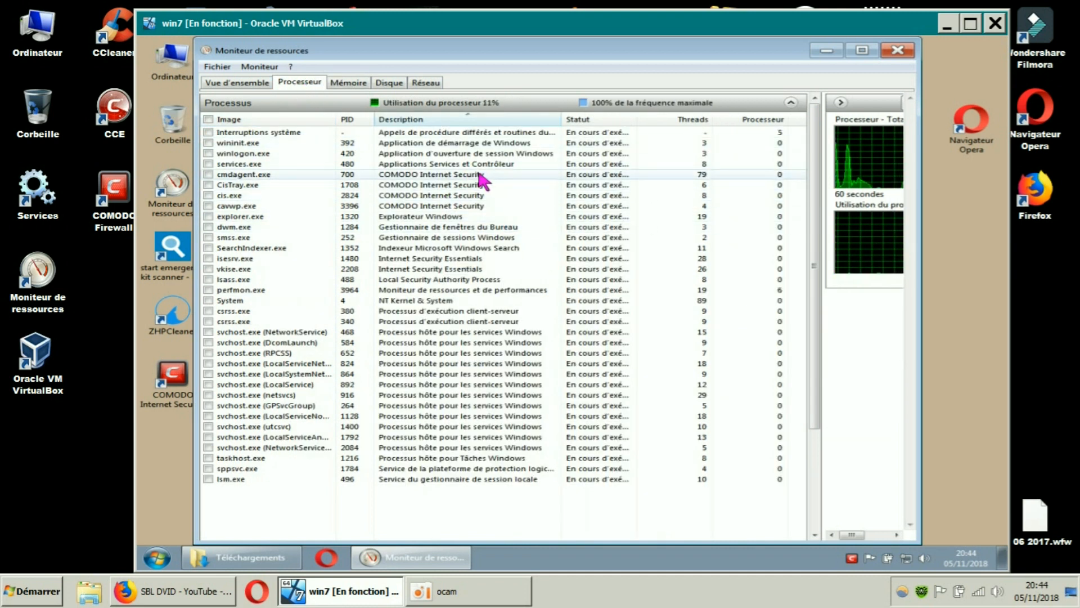
{"action": "scroll", "coordinate": [478, 178], "scroll_direction": "down", "scroll_amount": 1}
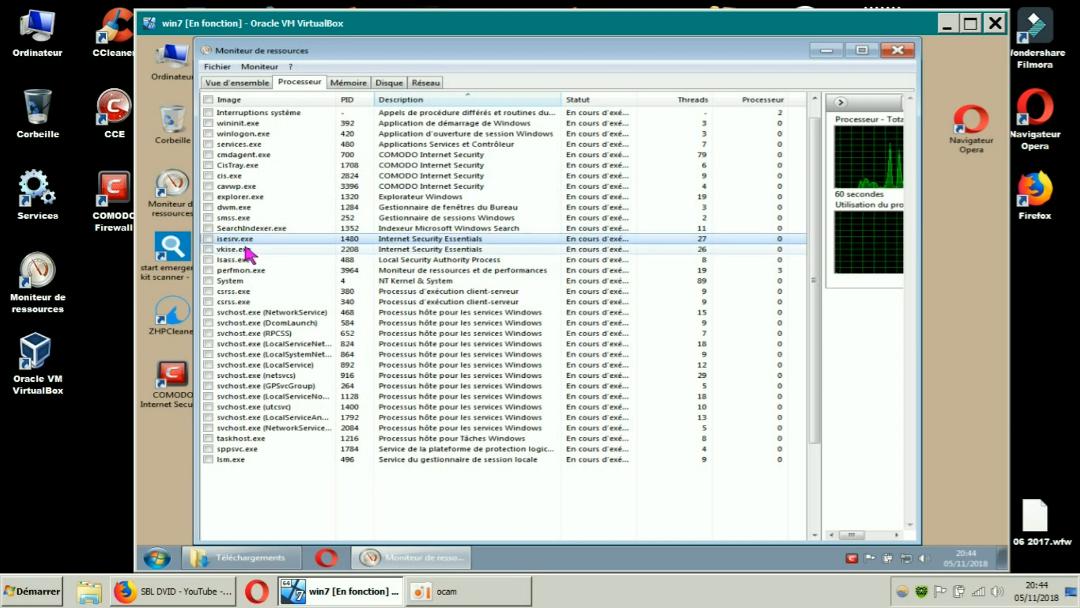
{"action": "left_click", "coordinate": [440, 155]}
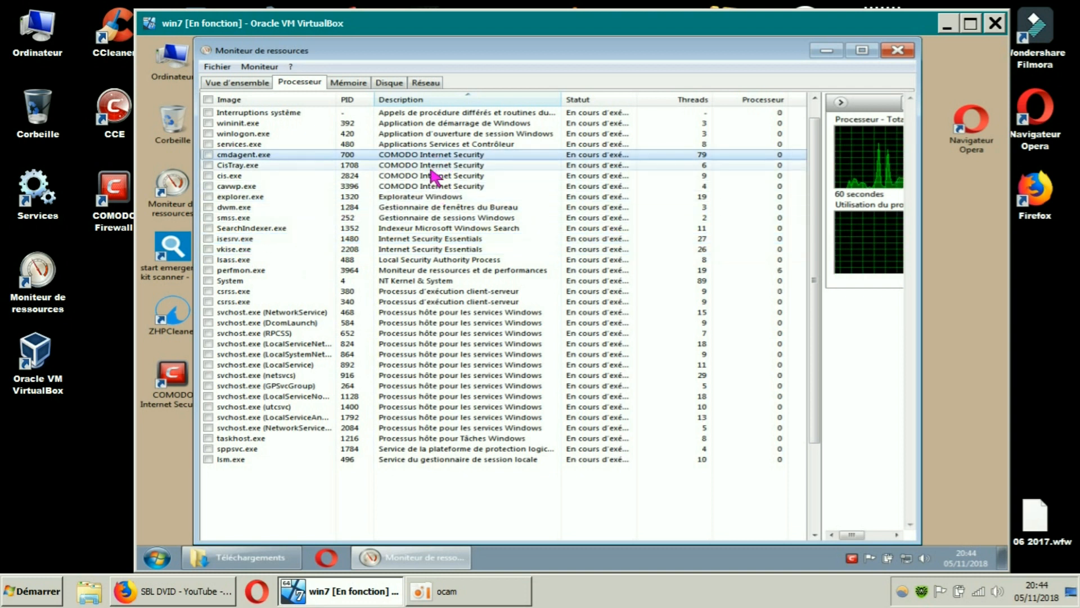
{"action": "left_click", "coordinate": [430, 168]}
{"action": "left_click", "coordinate": [428, 177]}
{"action": "left_click", "coordinate": [428, 185]}
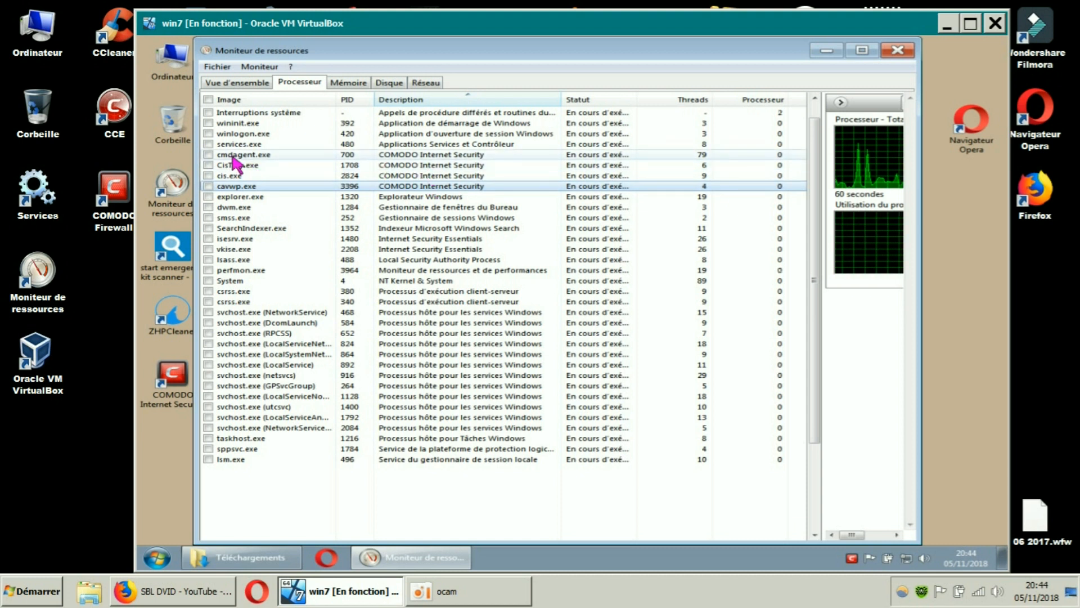
{"action": "left_click", "coordinate": [415, 156]}
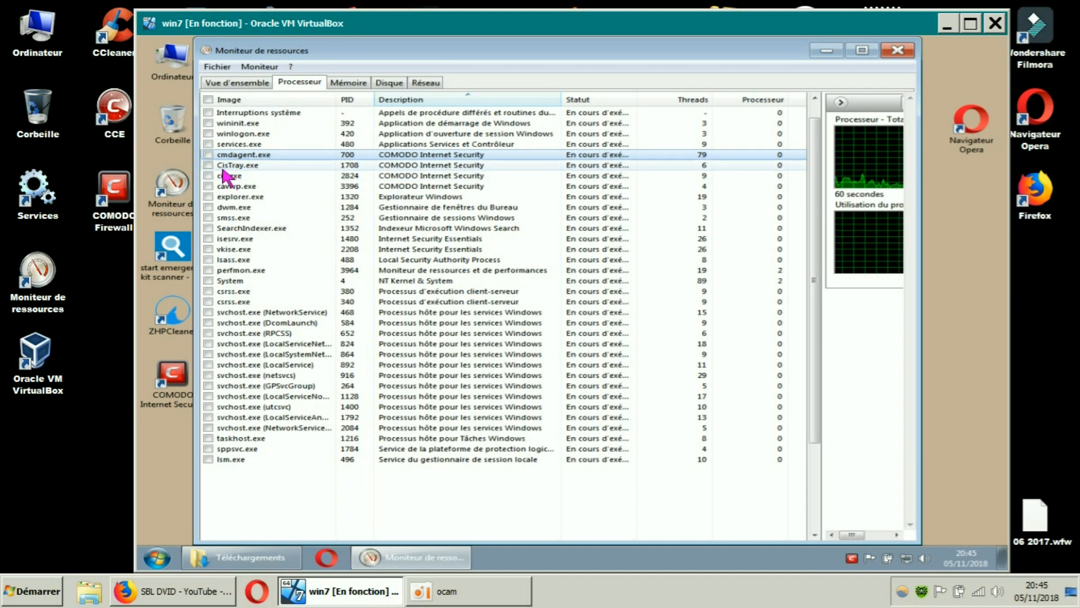
{"action": "left_click", "coordinate": [240, 176]}
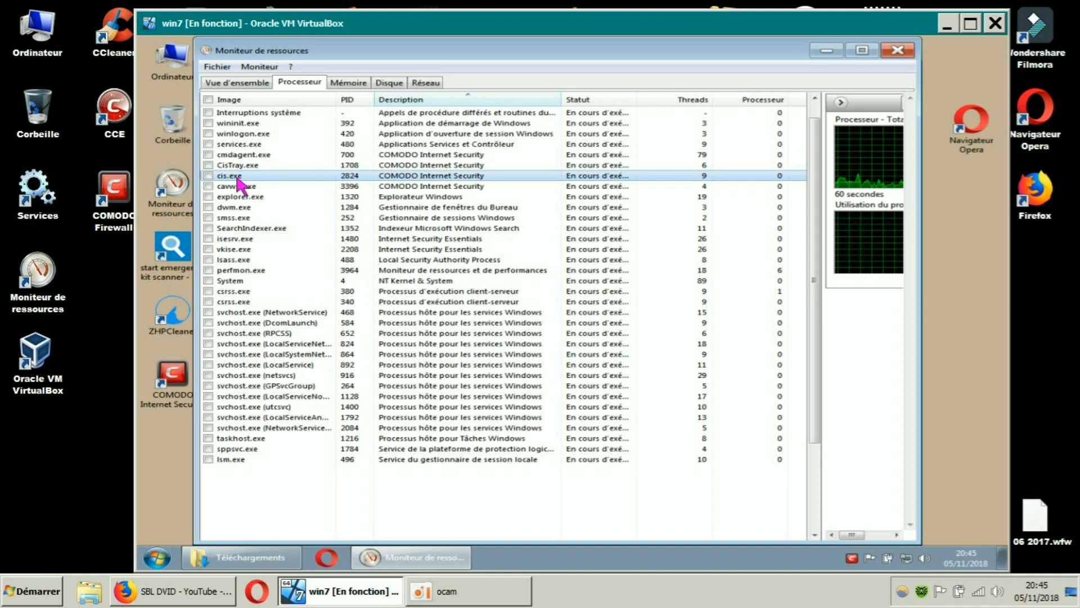
{"action": "left_click", "coordinate": [239, 186]}
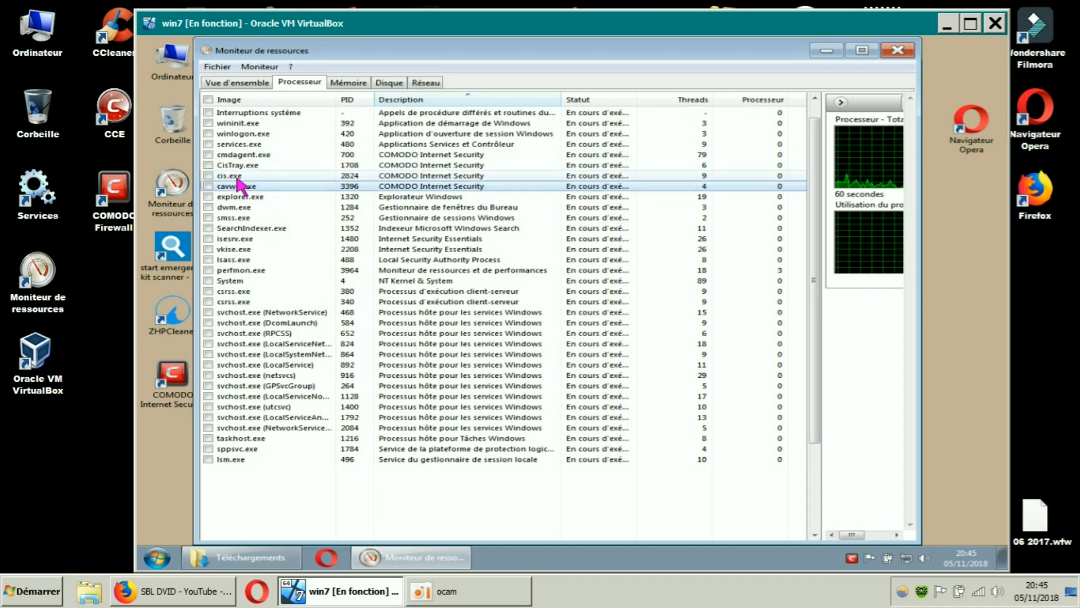
{"action": "left_click", "coordinate": [239, 176]}
{"action": "key", "text": "Up"}
{"action": "key", "text": "Up"}
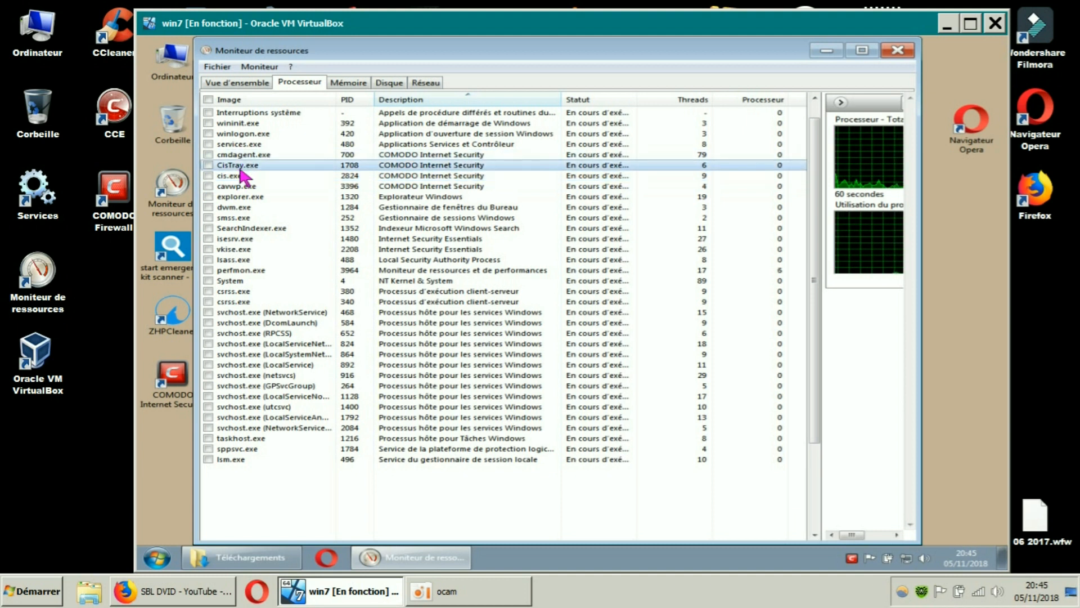
{"action": "key", "text": "Down"}
{"action": "key", "text": "Down"}
{"action": "key", "text": "Down"}
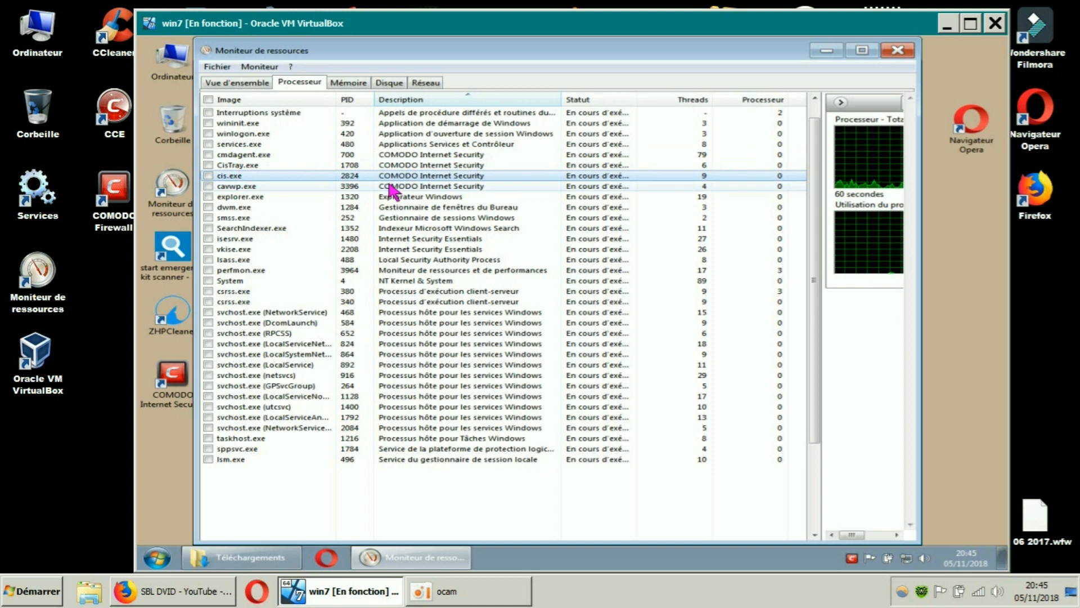
{"action": "left_click", "coordinate": [414, 242]}
{"action": "left_click", "coordinate": [417, 252]}
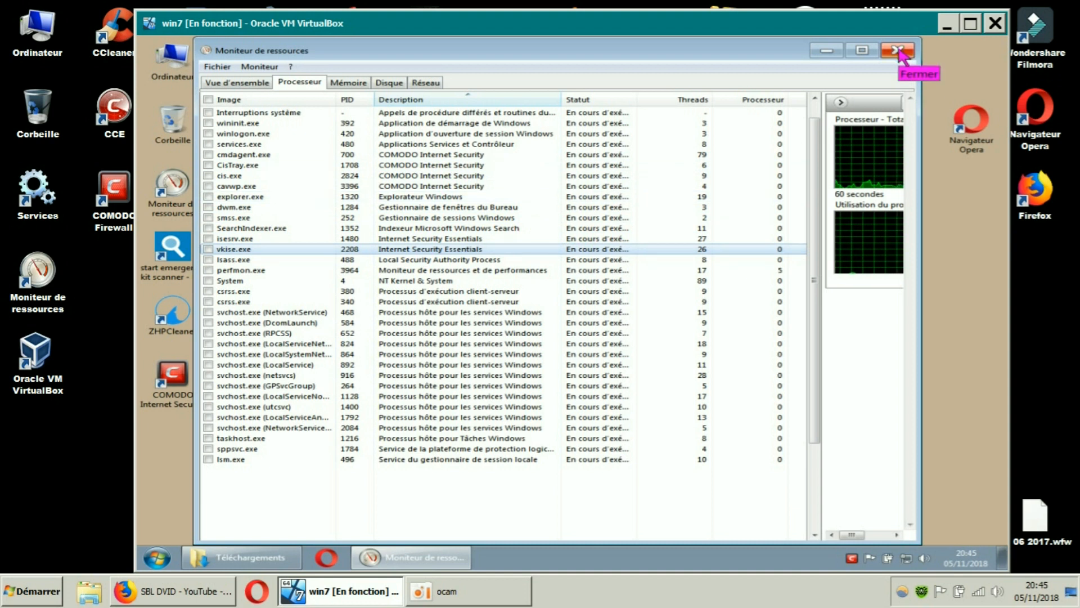
- Close the resource monitor and the open Téléchargements folder window
{"action": "left_click", "coordinate": [899, 51]}
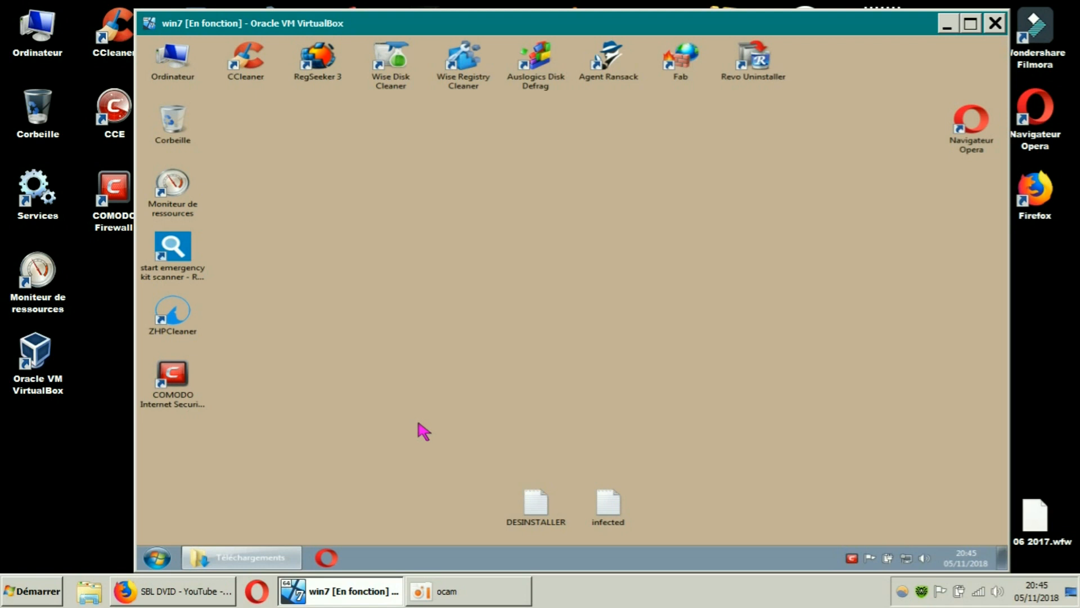
{"action": "left_click", "coordinate": [248, 558]}
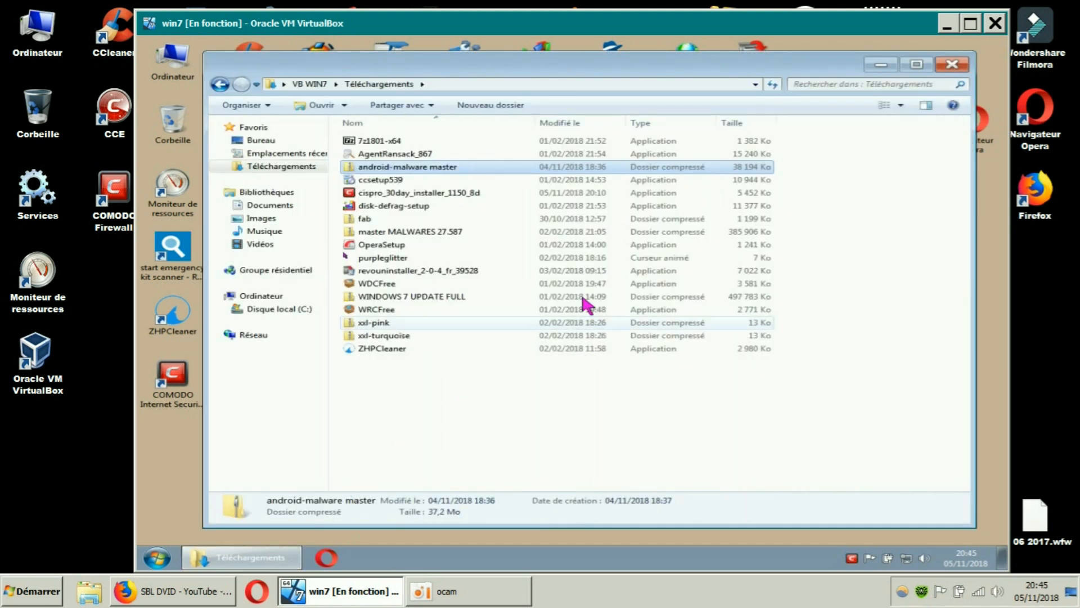
{"action": "left_click", "coordinate": [952, 64]}
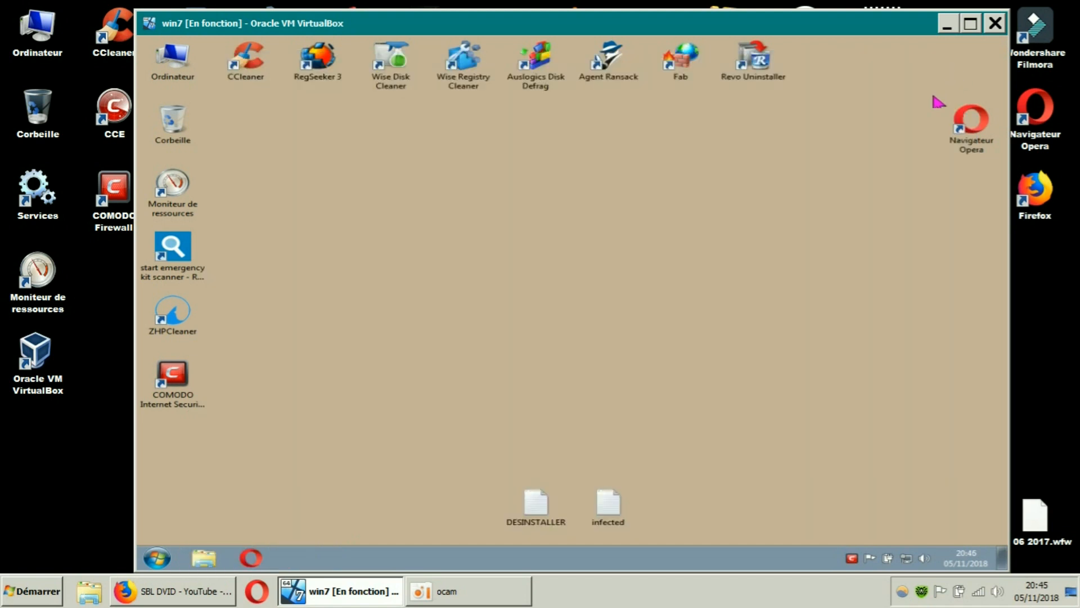
- Launch COMODO Internet Security and set the firewall's port hiding to "Alertes sur les connexions entrantes"
{"action": "left_click", "coordinate": [184, 396]}
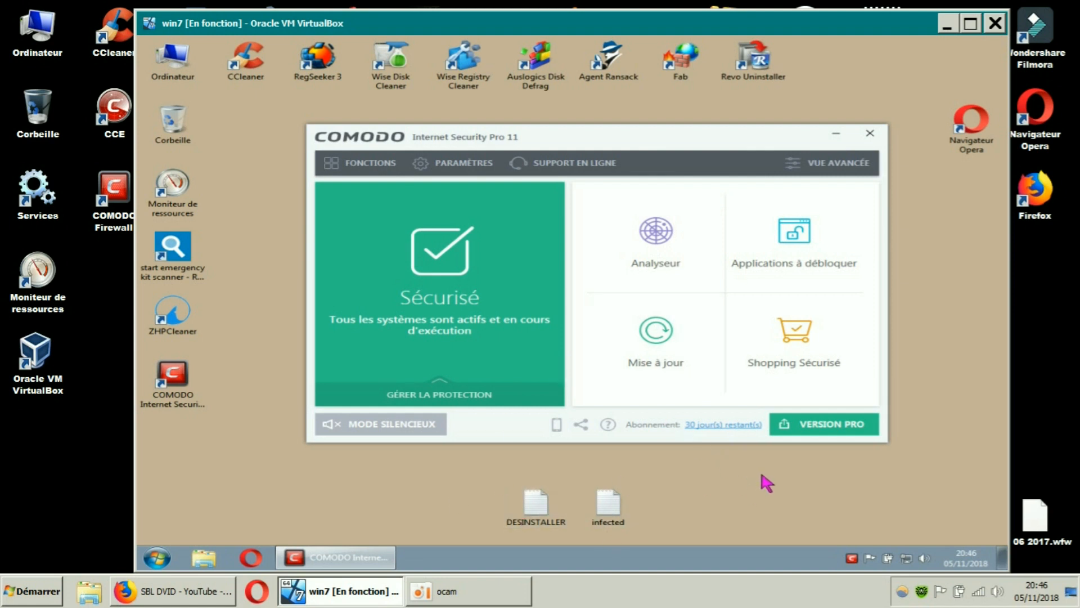
{"action": "left_click", "coordinate": [377, 167]}
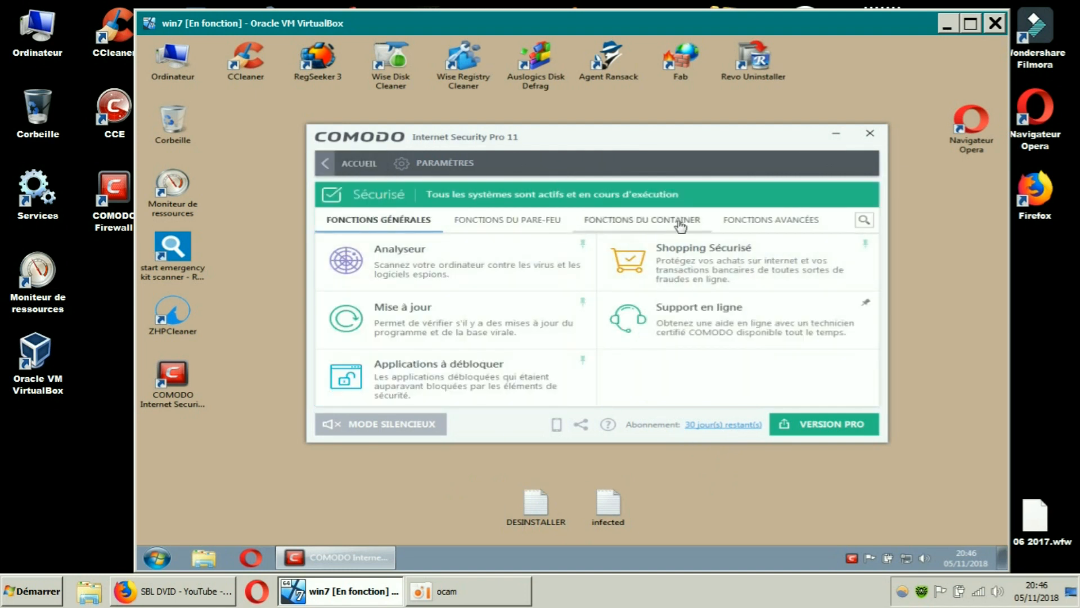
{"action": "left_click", "coordinate": [772, 224]}
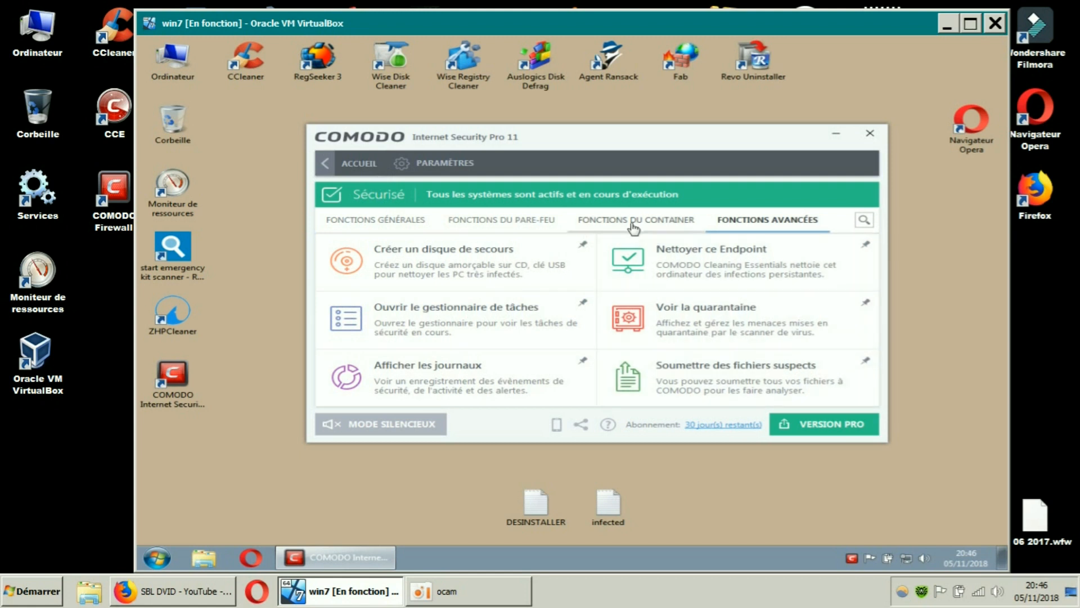
{"action": "left_click", "coordinate": [485, 221]}
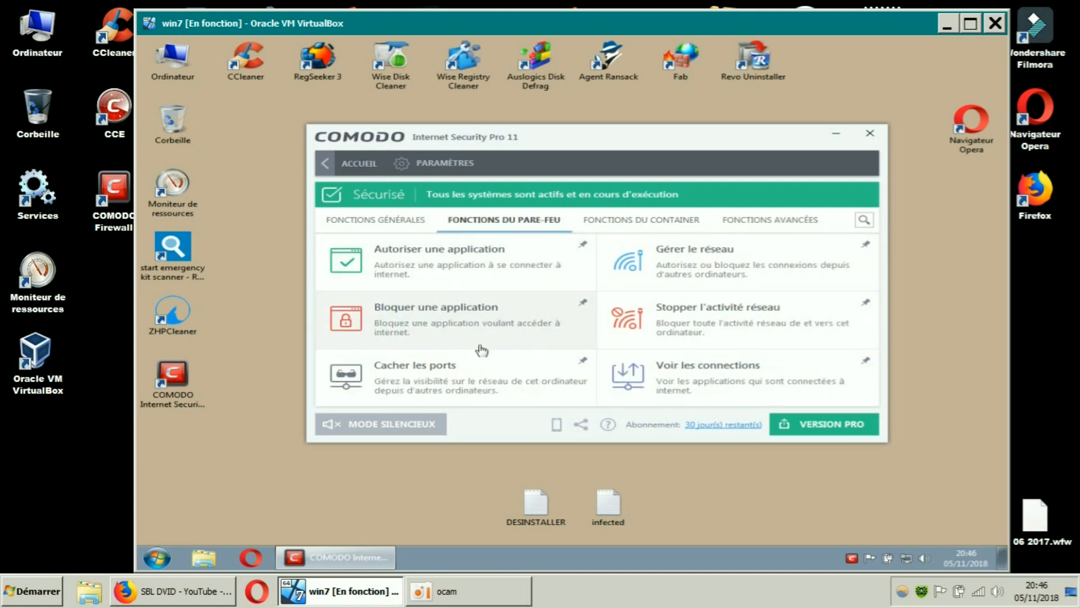
{"action": "left_click", "coordinate": [461, 378]}
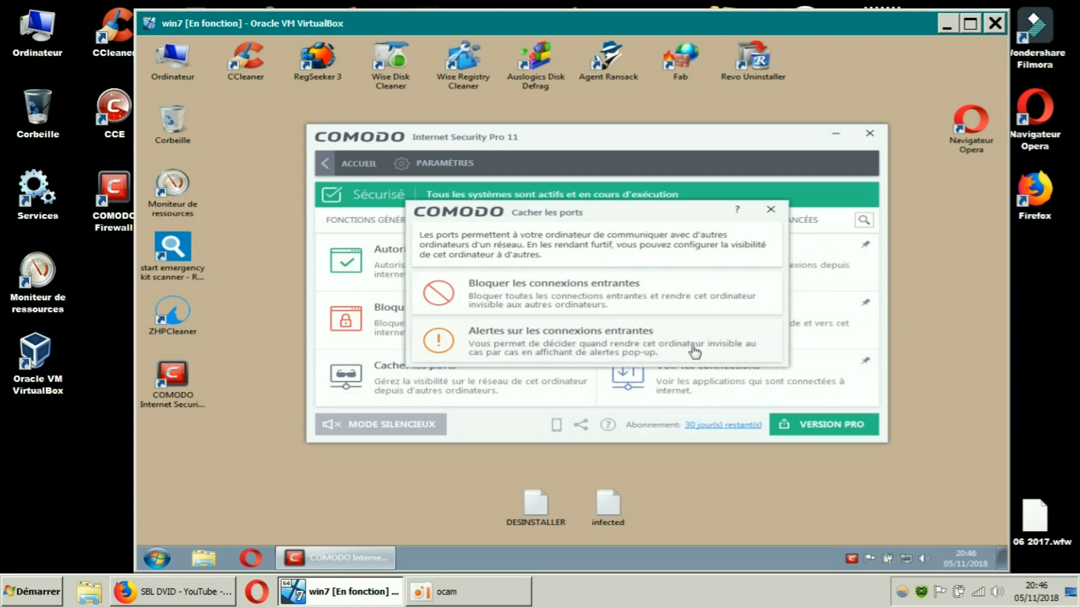
{"action": "left_click", "coordinate": [542, 350]}
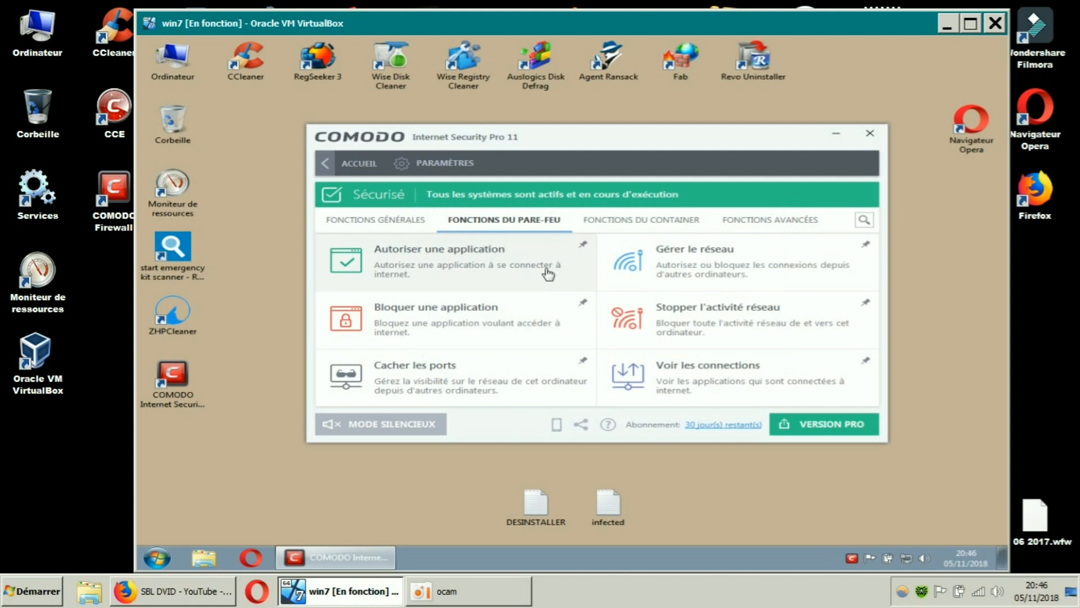
- Look through COMODO's general, firewall, container and advanced functions
{"action": "left_click", "coordinate": [403, 225]}
{"action": "left_click", "coordinate": [479, 222]}
{"action": "left_click", "coordinate": [592, 221]}
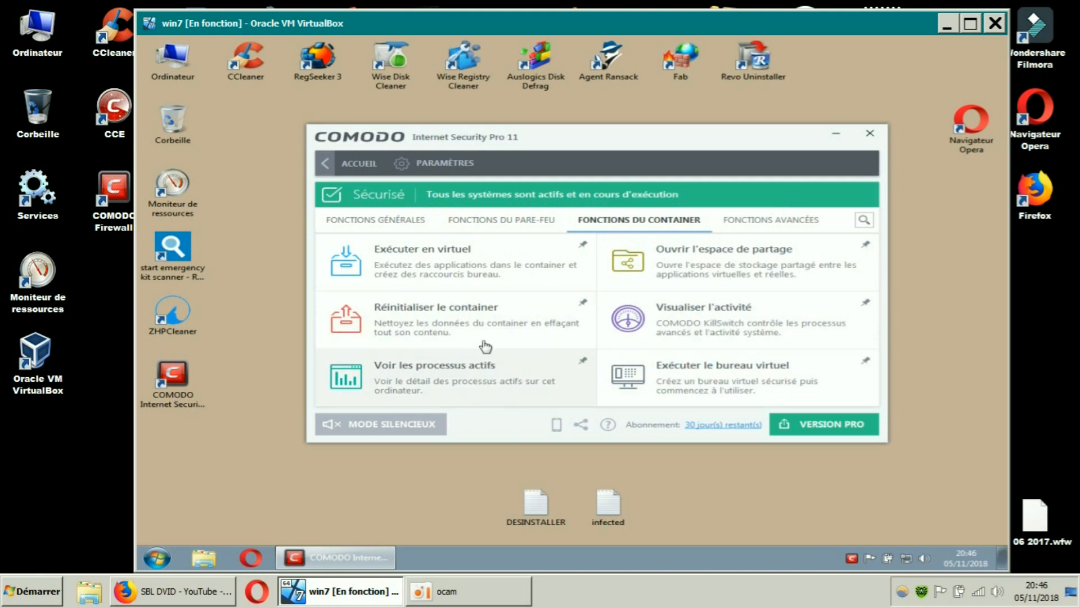
{"action": "left_click", "coordinate": [746, 225]}
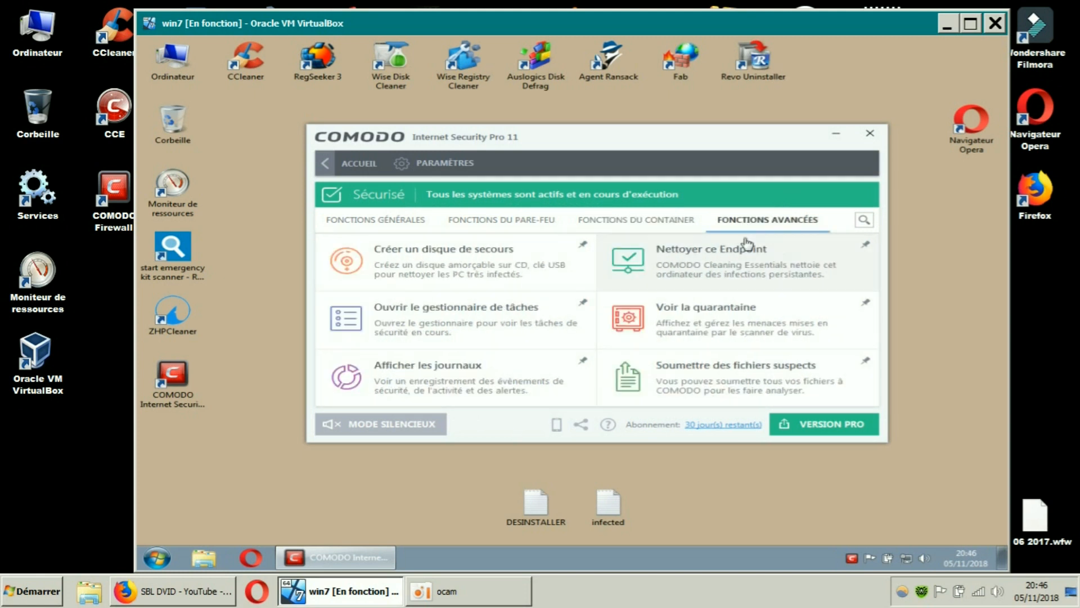
- View the quarantine list, close it, and go back to the functions overview by way of the home screen
{"action": "left_click", "coordinate": [713, 319]}
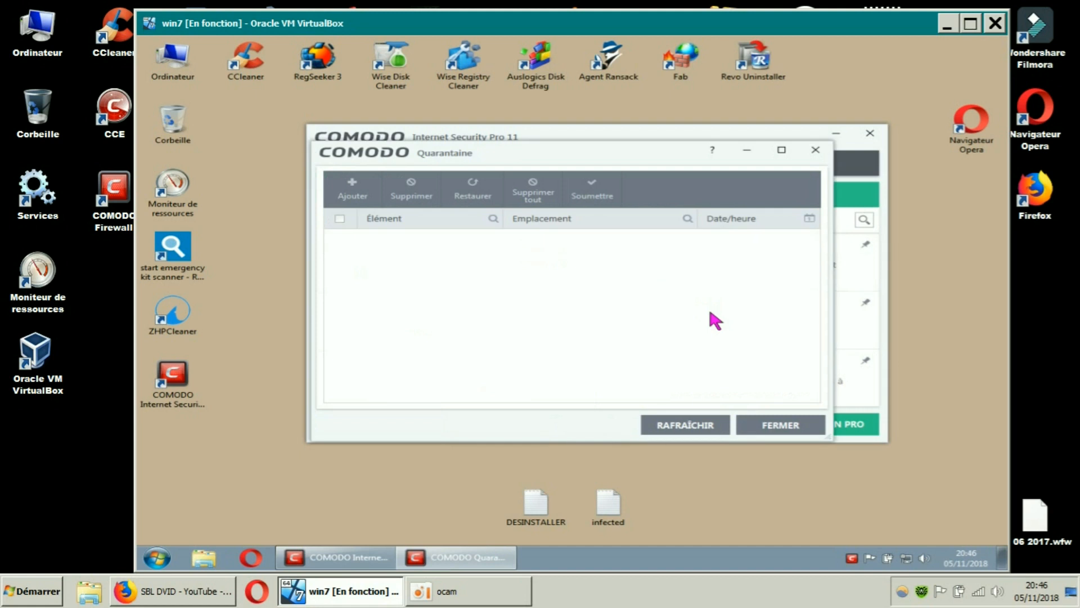
{"action": "left_click", "coordinate": [816, 151]}
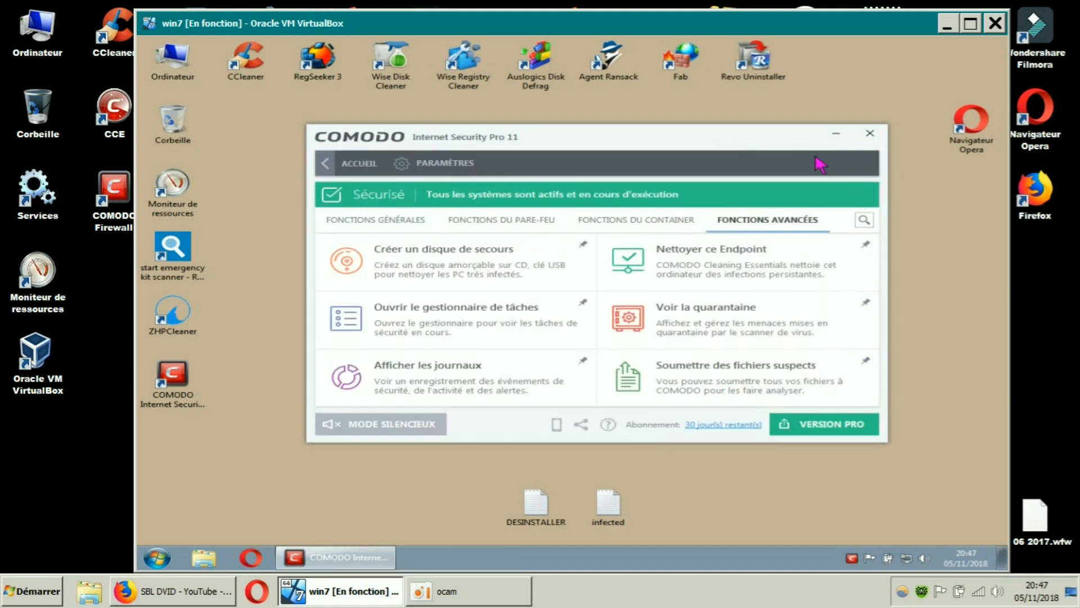
{"action": "left_click", "coordinate": [352, 166]}
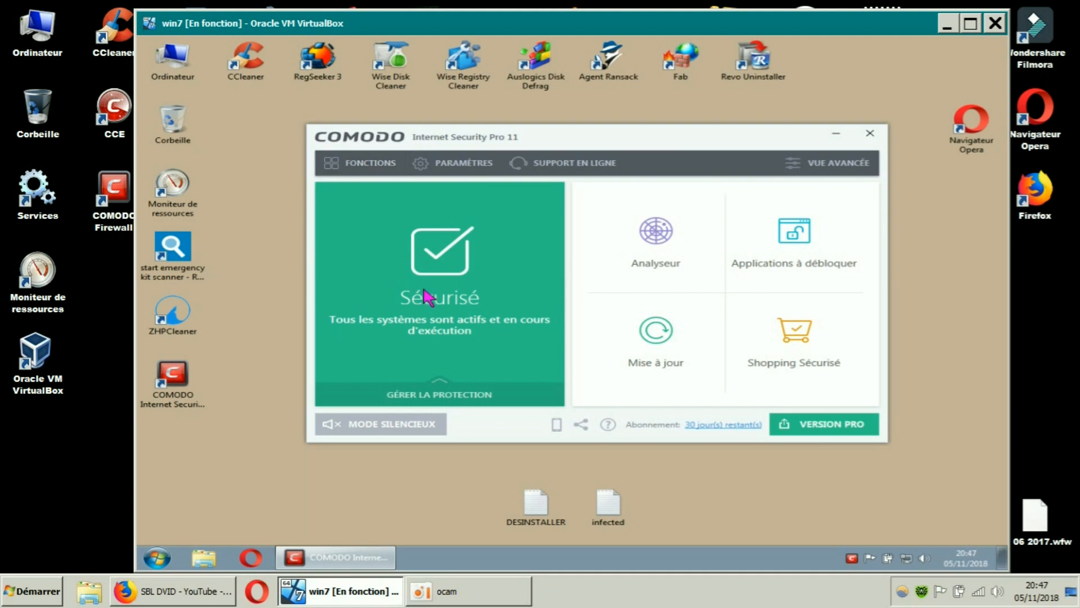
{"action": "left_click", "coordinate": [363, 165]}
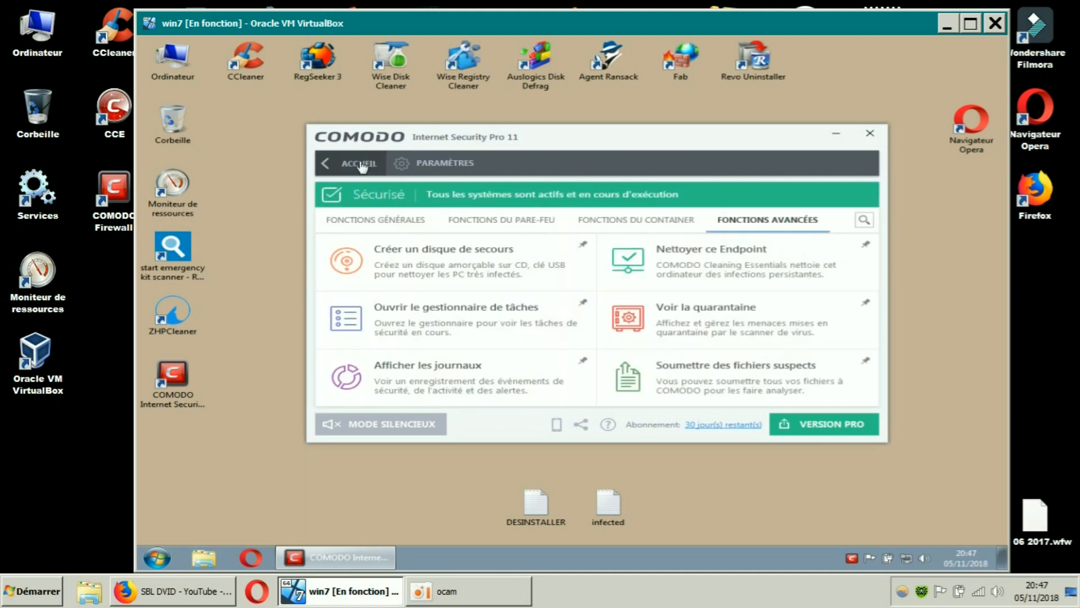
- Open COMODO's advanced settings, then reposition and enlarge the settings window
{"action": "left_click", "coordinate": [410, 167]}
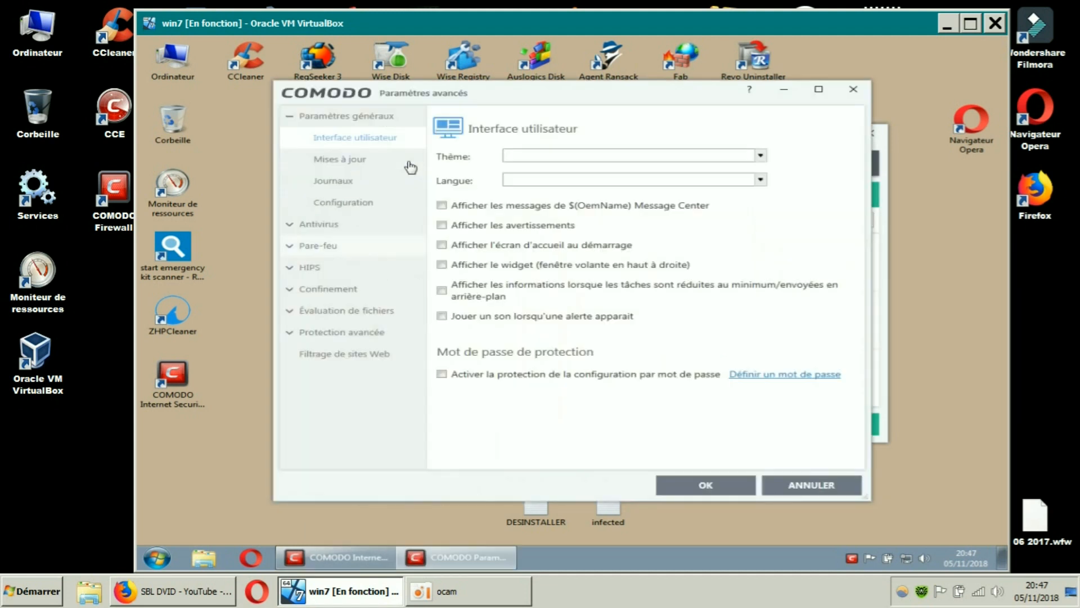
{"action": "left_click_drag", "start_coordinate": [657, 90], "coordinate": [608, 70]}
{"action": "left_click_drag", "start_coordinate": [819, 478], "coordinate": [943, 541]}
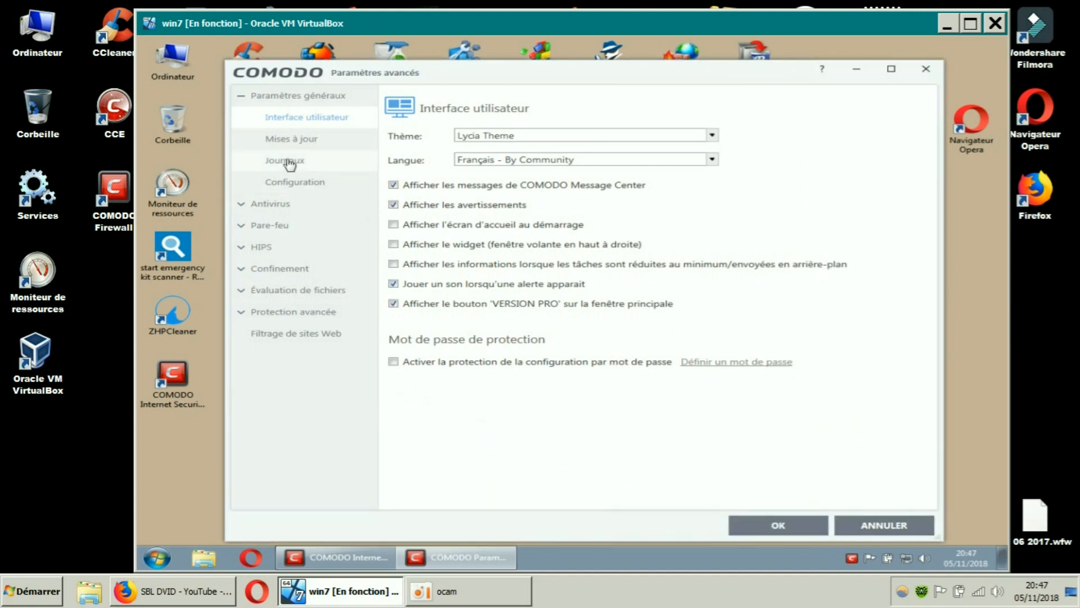
- Review the general settings pages for the user interface, updates, logs and configuration
{"action": "left_click", "coordinate": [242, 98]}
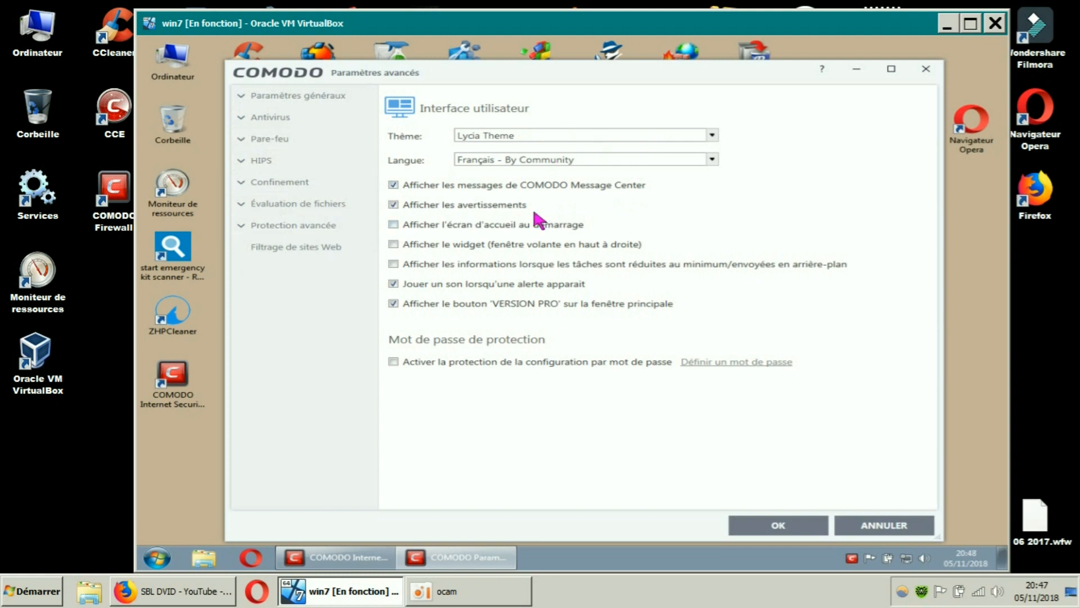
{"action": "left_click", "coordinate": [298, 101]}
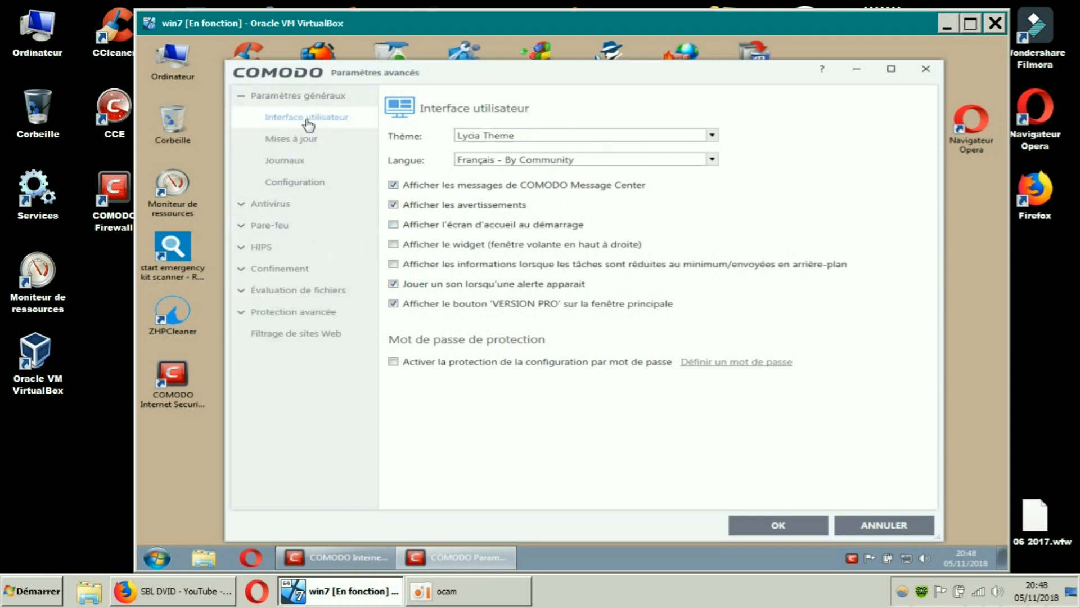
{"action": "left_click", "coordinate": [299, 139]}
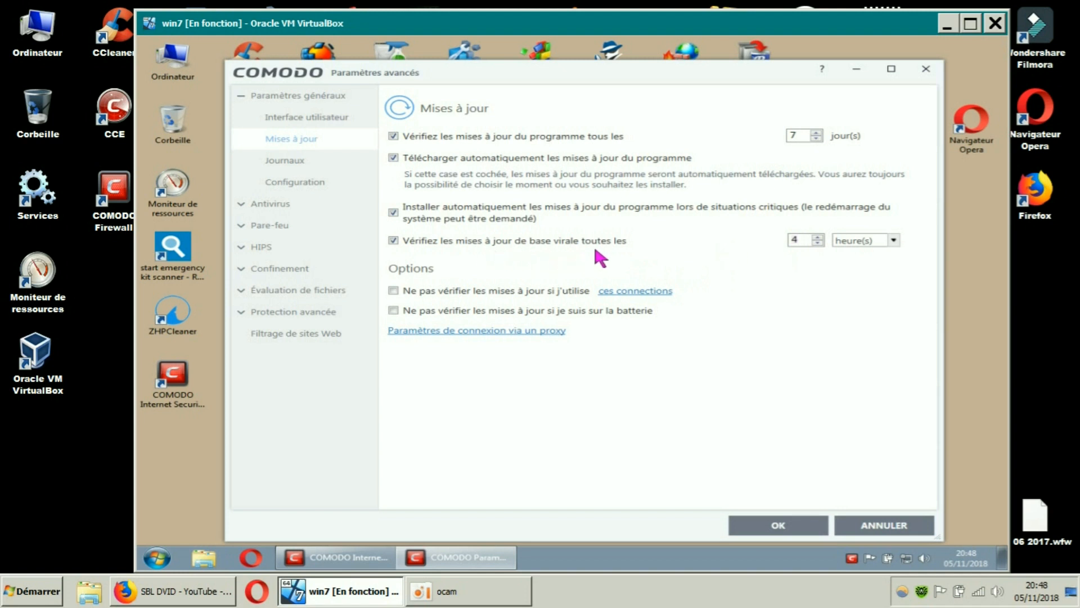
{"action": "left_click_drag", "start_coordinate": [806, 241], "coordinate": [773, 244]}
{"action": "left_click", "coordinate": [293, 161]}
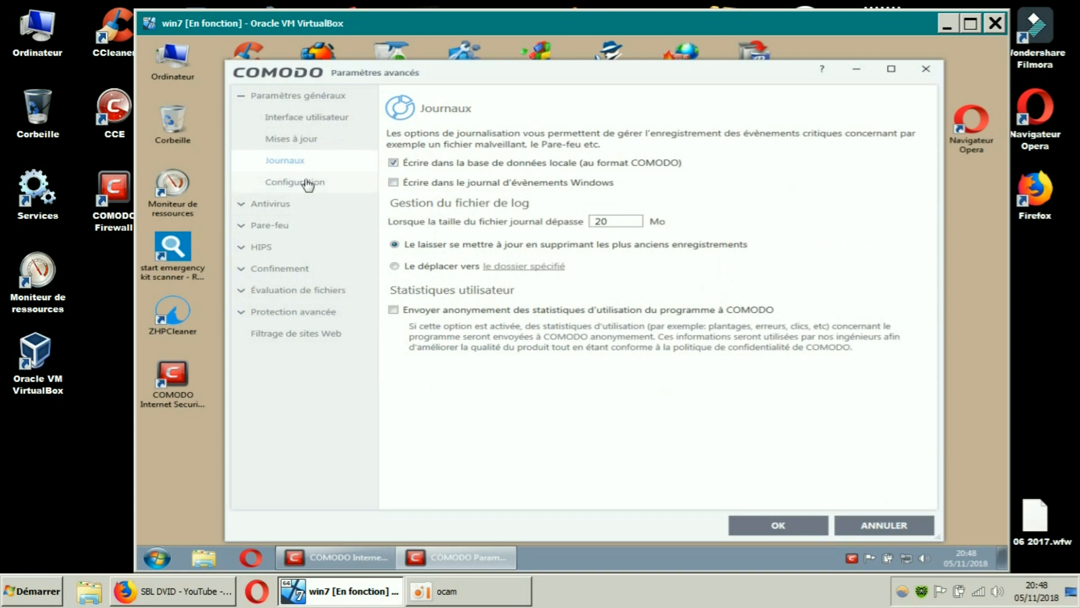
{"action": "left_click", "coordinate": [308, 184]}
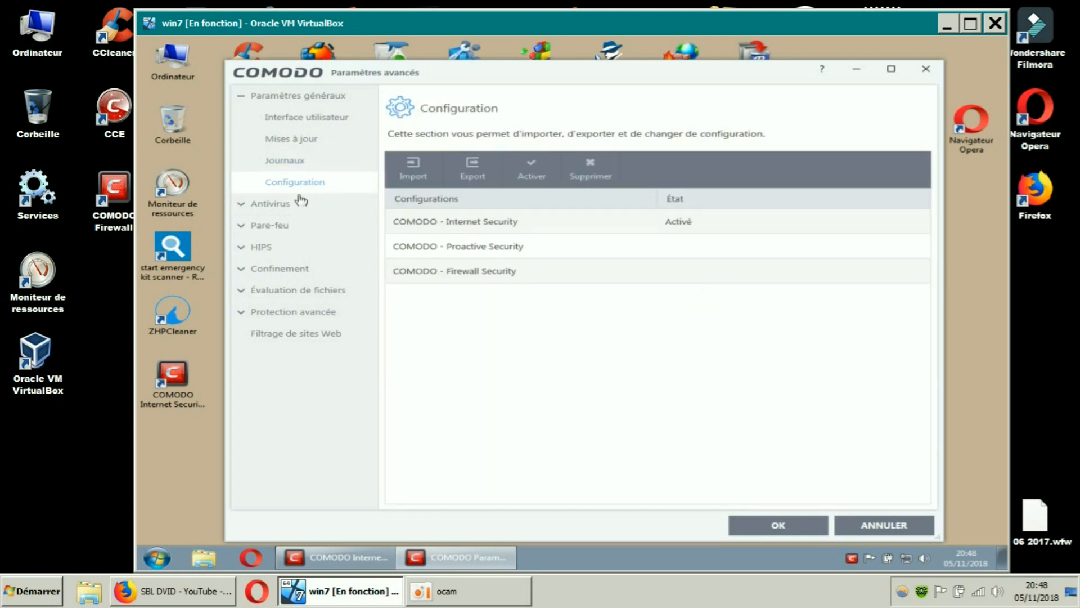
- Examine the antivirus settings for real-time protection and the scan profiles
{"action": "left_click", "coordinate": [250, 205]}
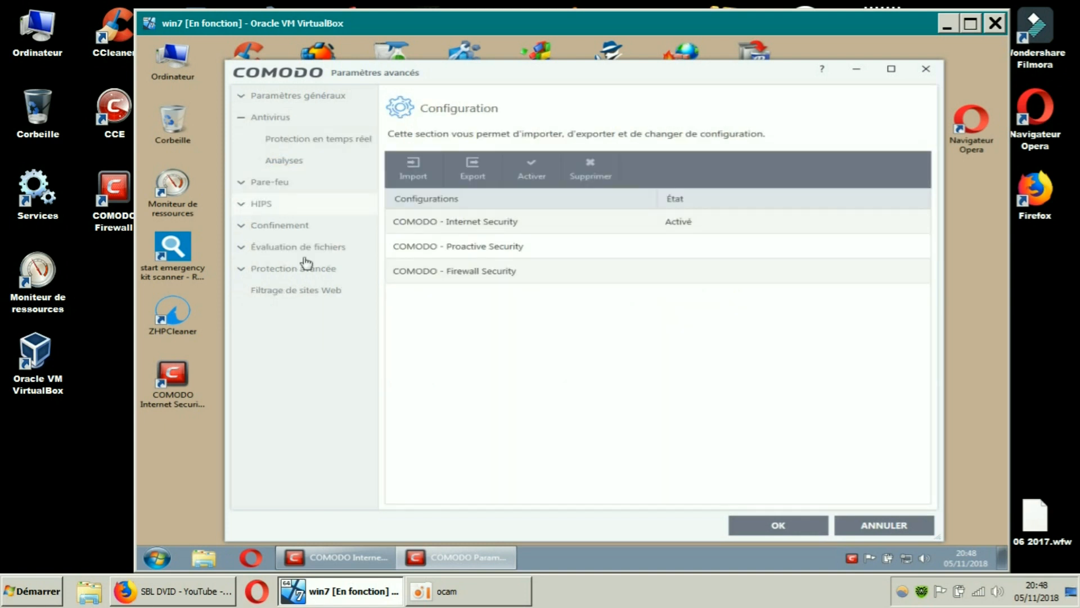
{"action": "left_click", "coordinate": [301, 141]}
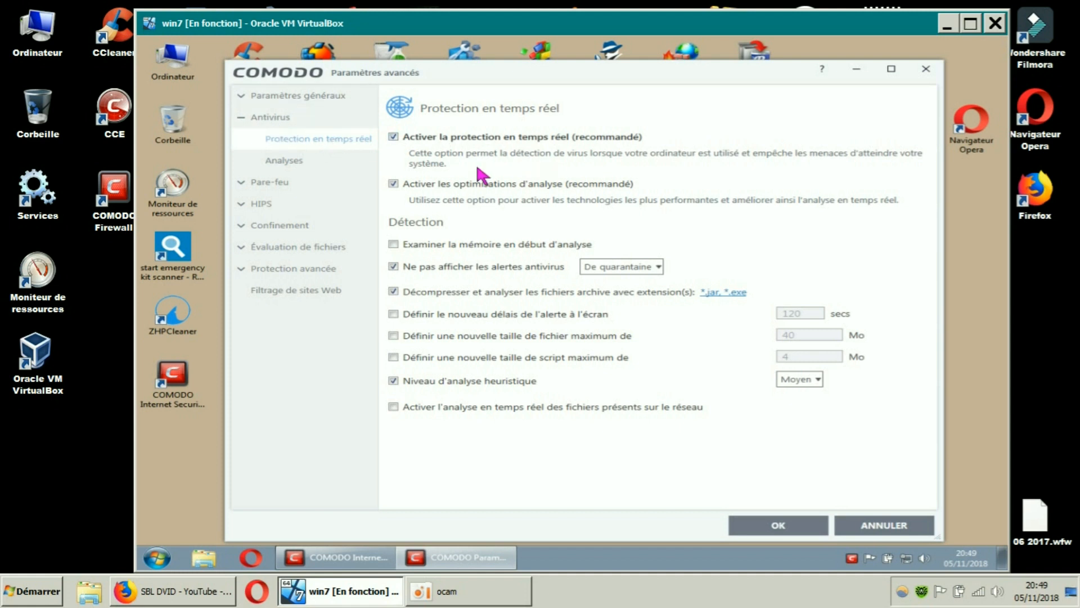
{"action": "left_click", "coordinate": [287, 162]}
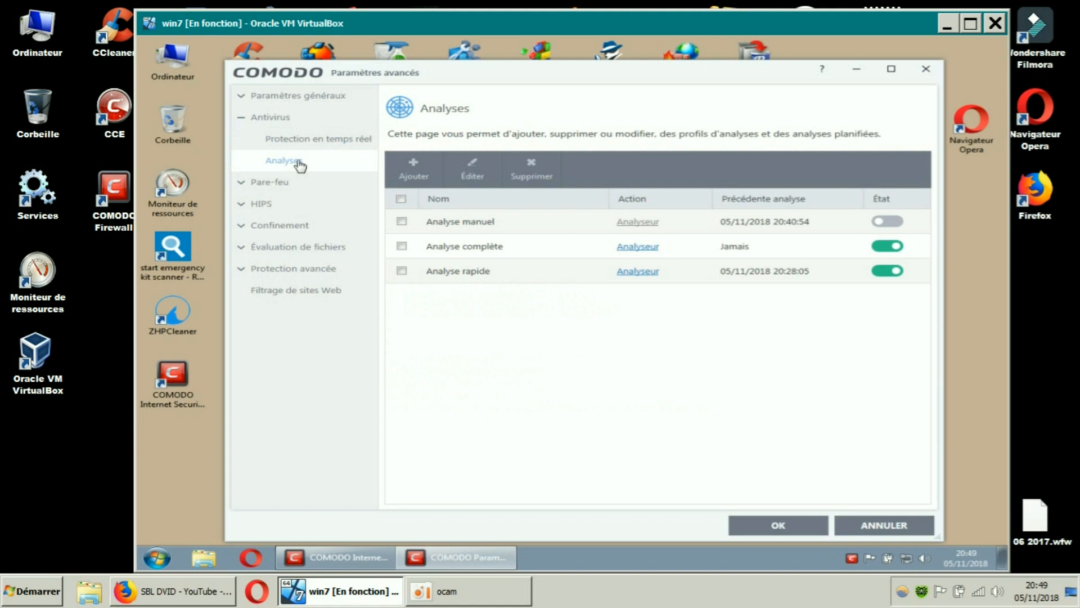
- Look through the firewall's settings, program rules, global rules, predefined rules, network zones and port groups
{"action": "left_click", "coordinate": [250, 181]}
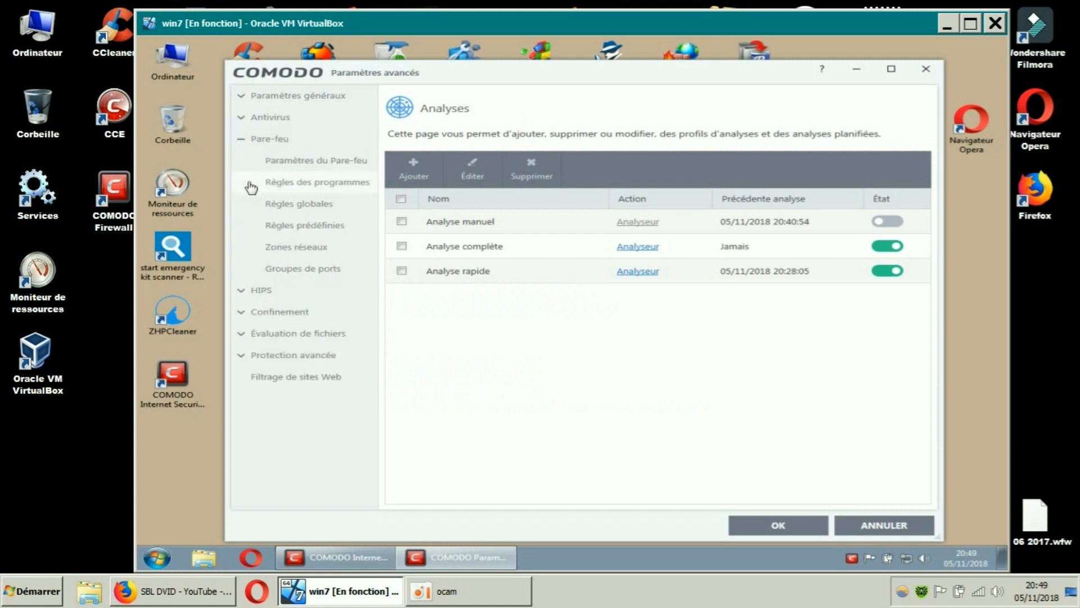
{"action": "left_click", "coordinate": [319, 161]}
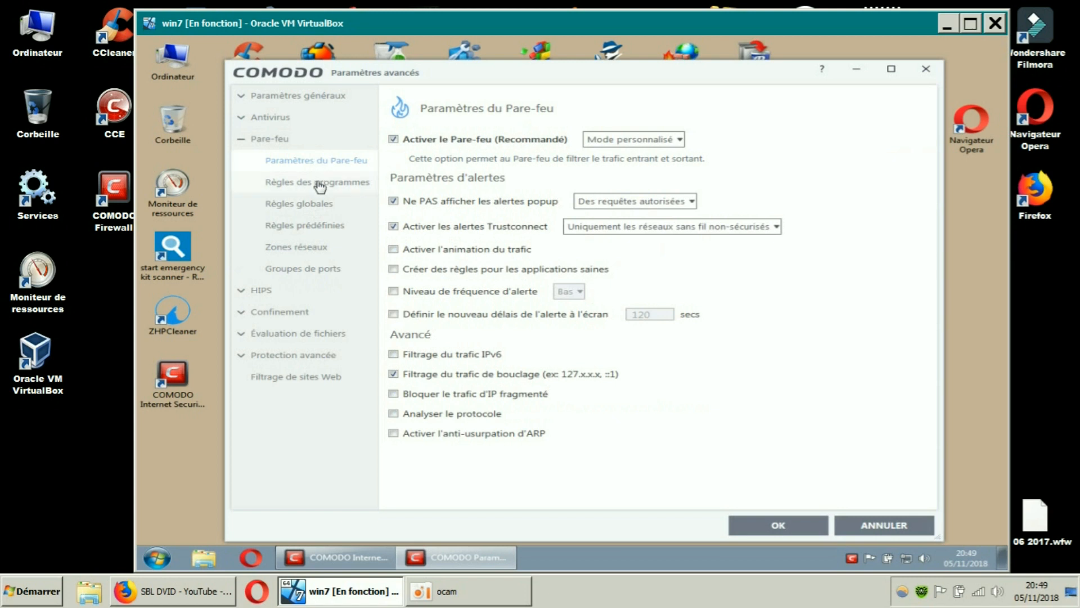
{"action": "left_click", "coordinate": [319, 184]}
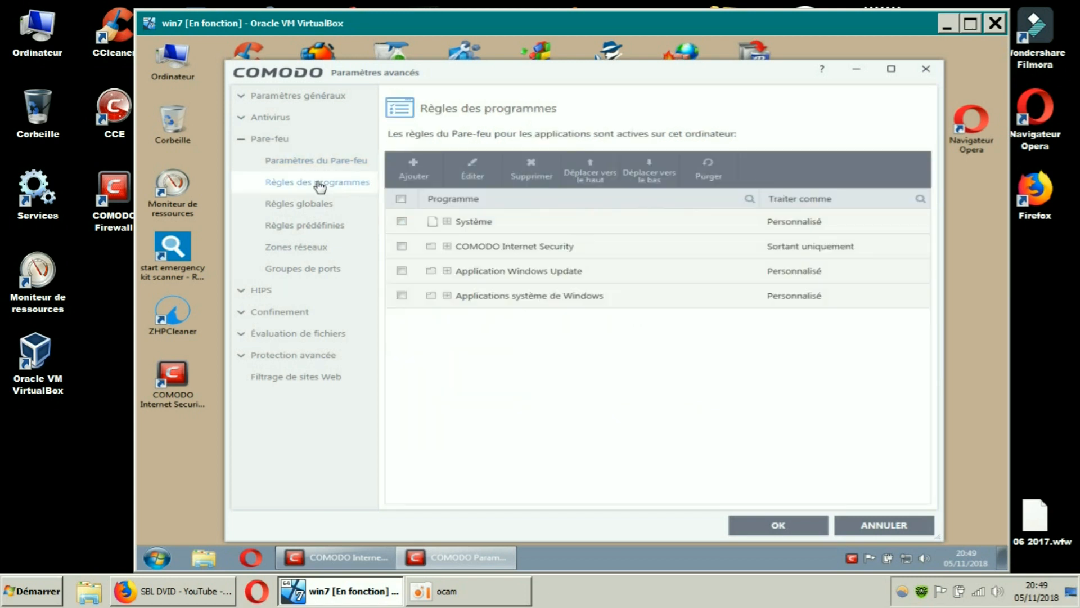
{"action": "left_click", "coordinate": [314, 206]}
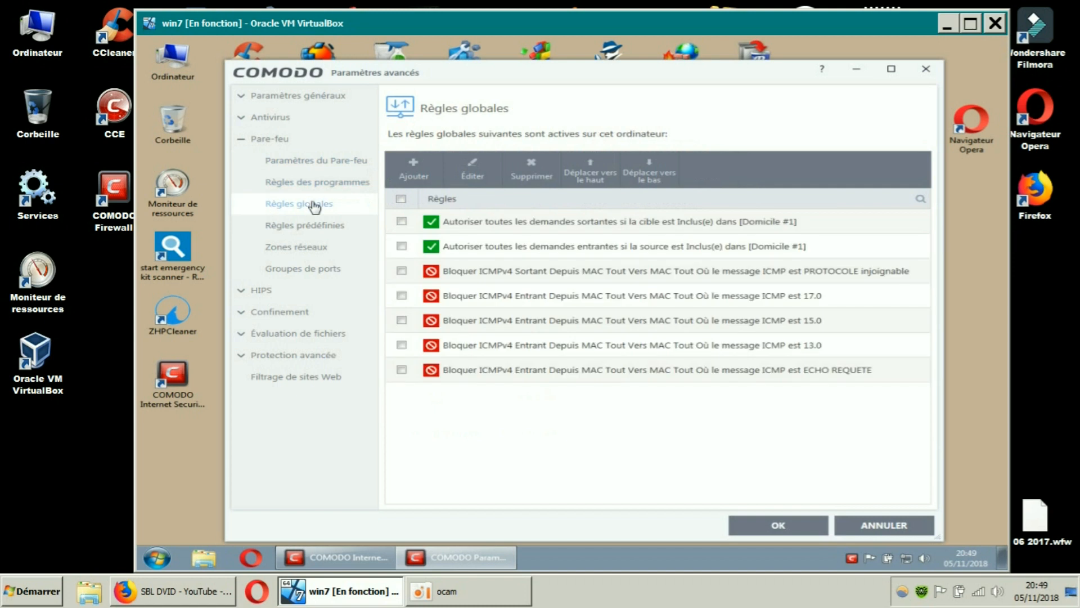
{"action": "left_click", "coordinate": [316, 227]}
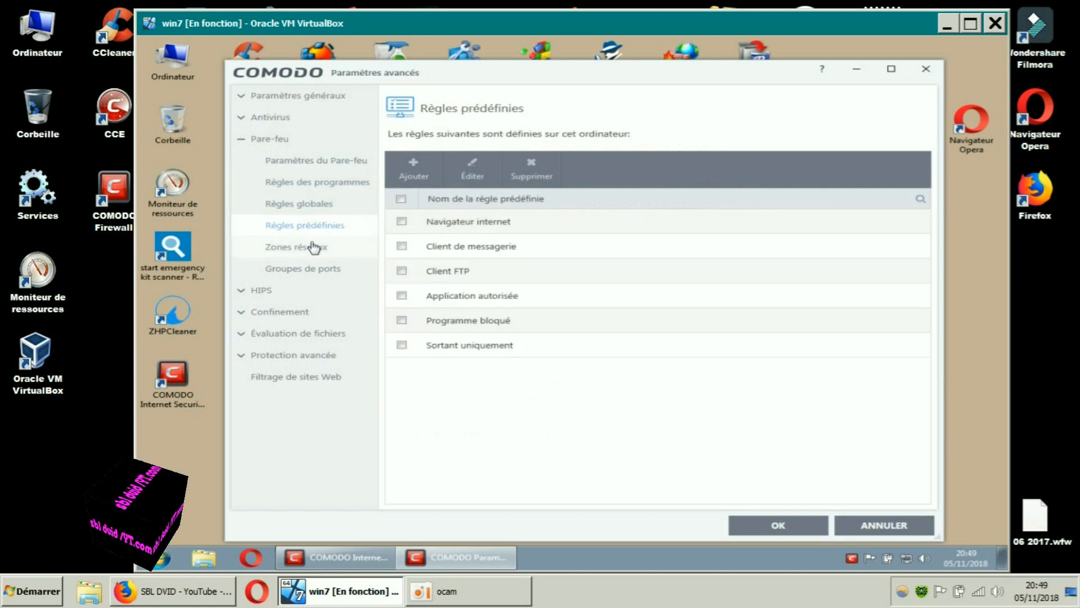
{"action": "left_click", "coordinate": [310, 246]}
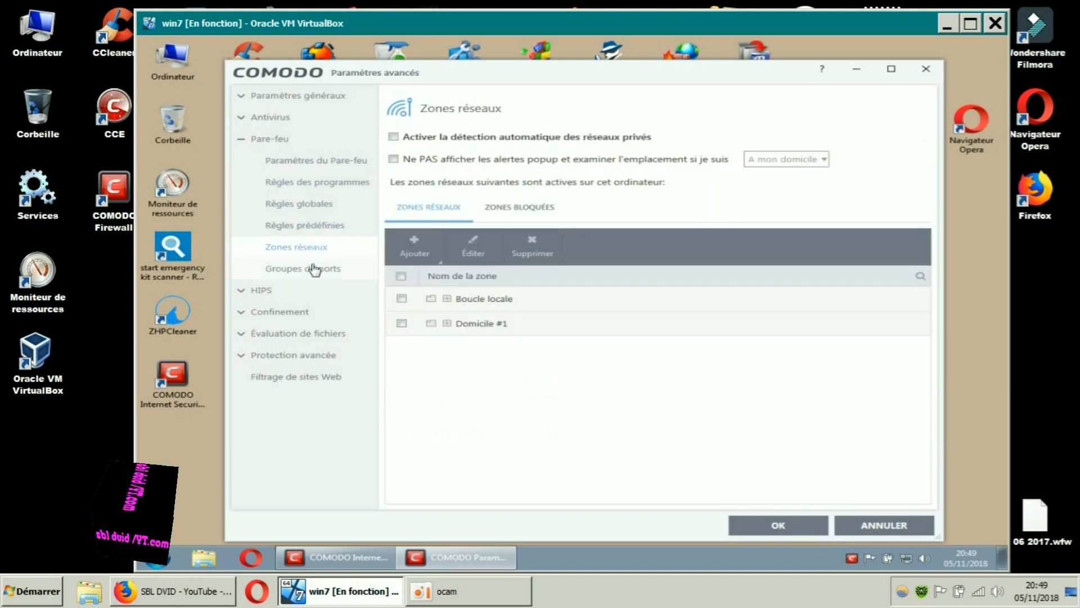
{"action": "left_click", "coordinate": [312, 272]}
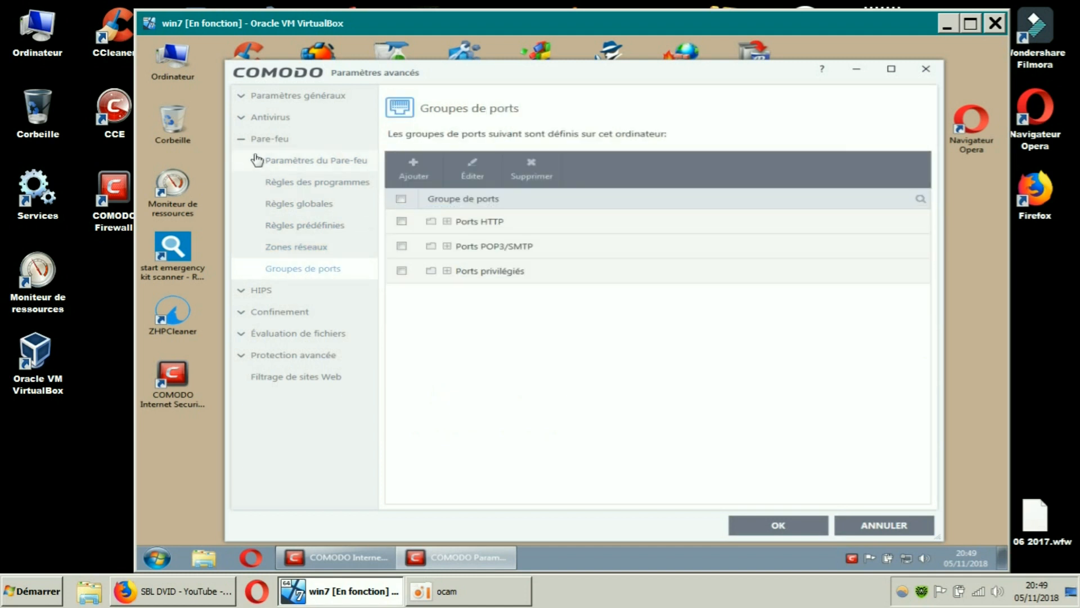
- Examine the HIPS settings and their monitoring settings, then close the monitoring dialog
{"action": "left_click", "coordinate": [255, 290]}
{"action": "left_click", "coordinate": [300, 185]}
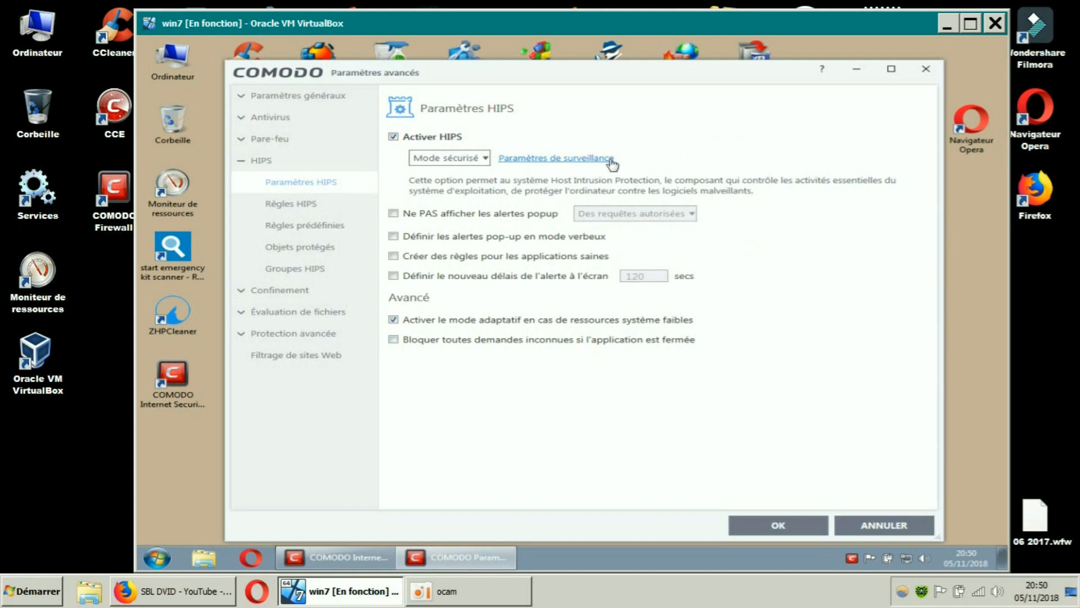
{"action": "left_click", "coordinate": [588, 162]}
{"action": "left_click_drag", "start_coordinate": [613, 158], "coordinate": [703, 122]}
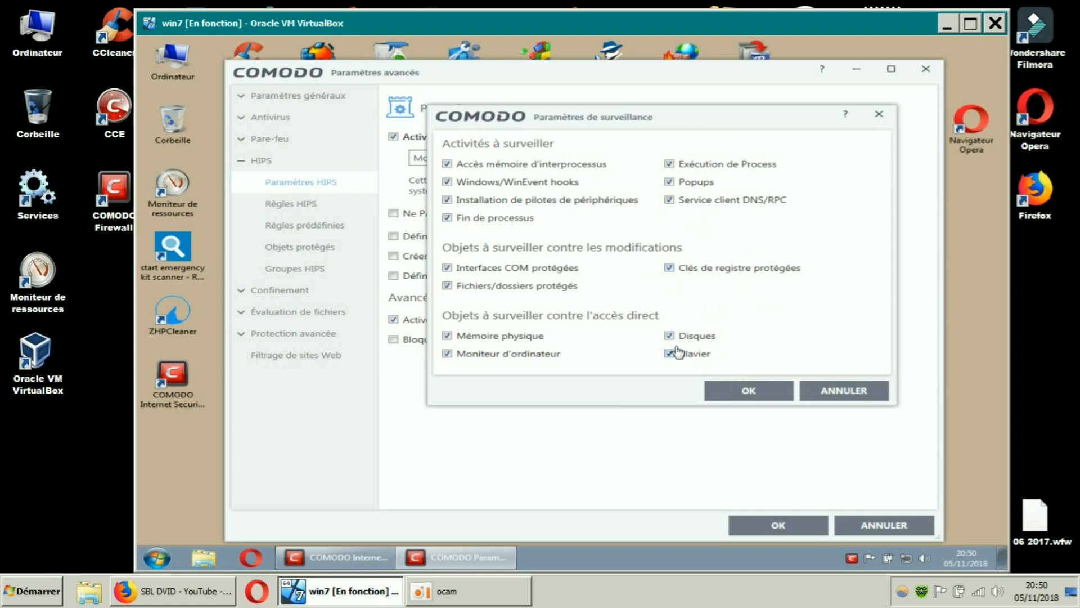
{"action": "left_click", "coordinate": [878, 118]}
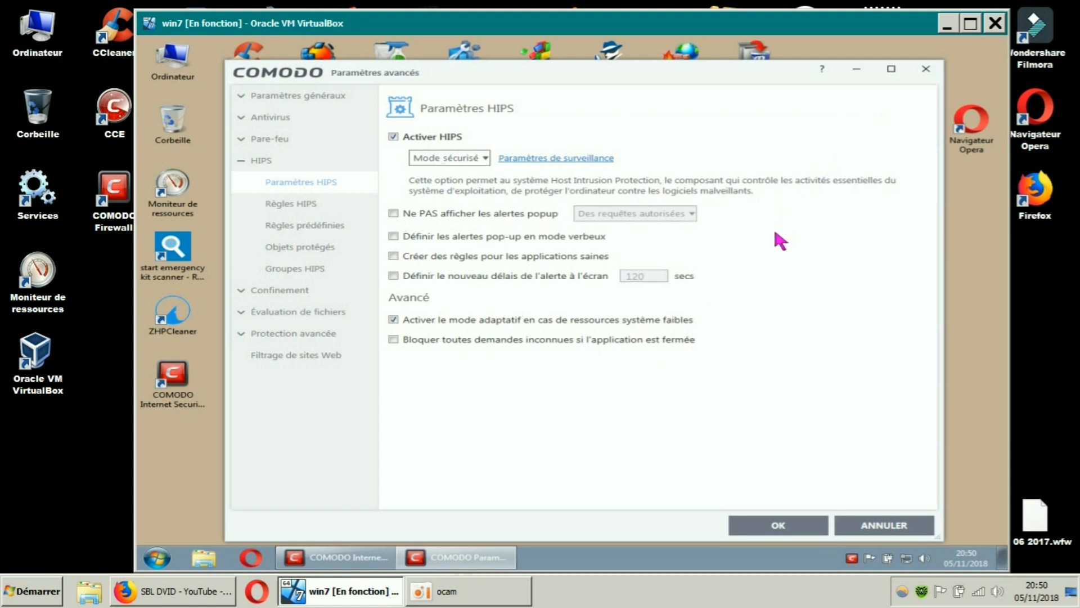
- View the HIPS rule for "Applications système de Windows" and close it with its existing options
{"action": "left_click", "coordinate": [305, 205]}
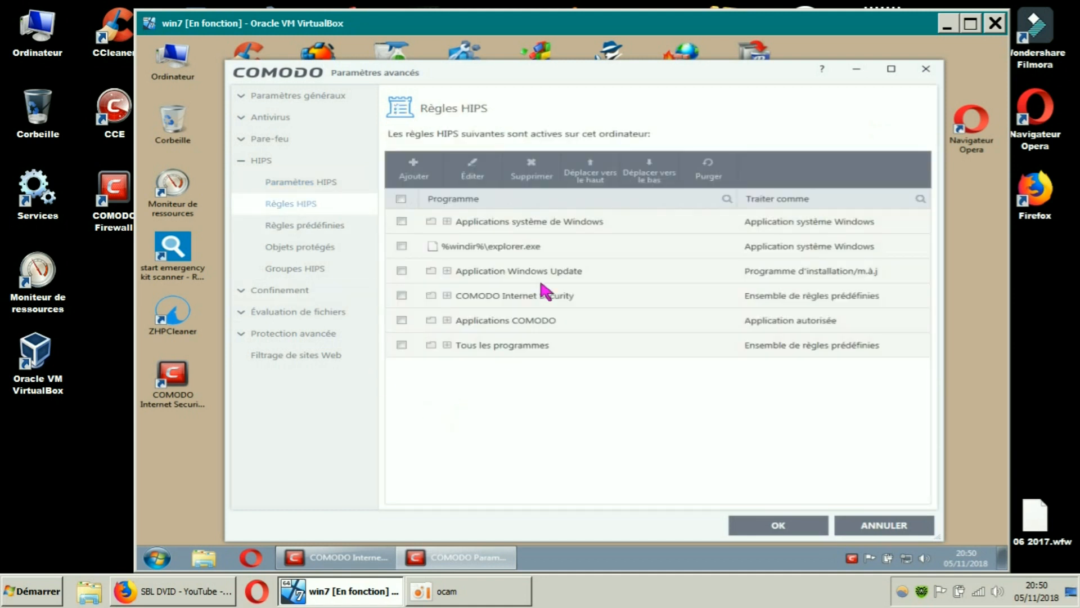
{"action": "left_click", "coordinate": [506, 223]}
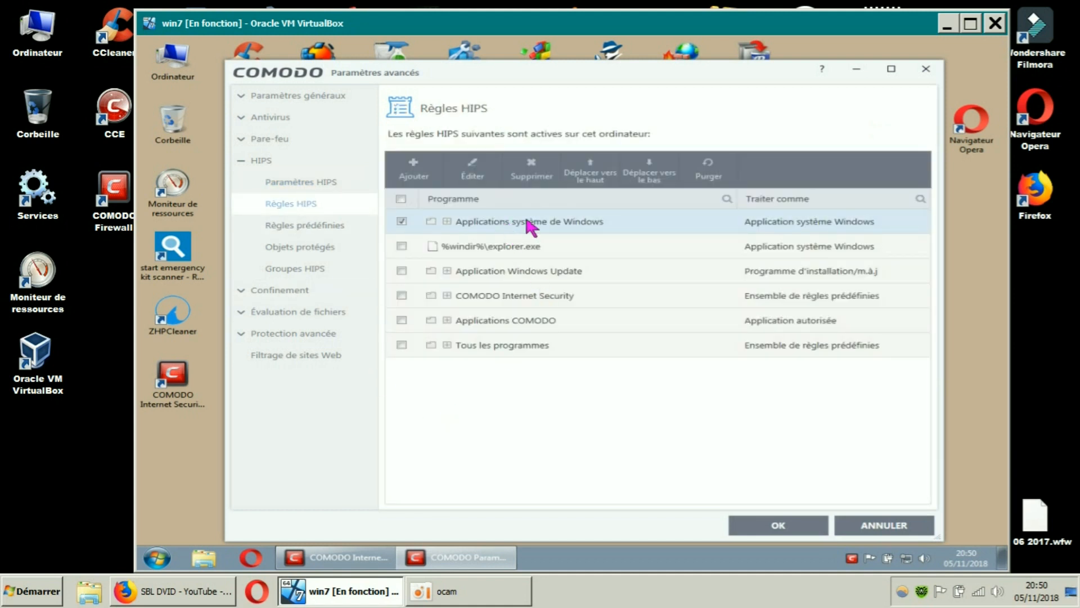
{"action": "left_click", "coordinate": [475, 177]}
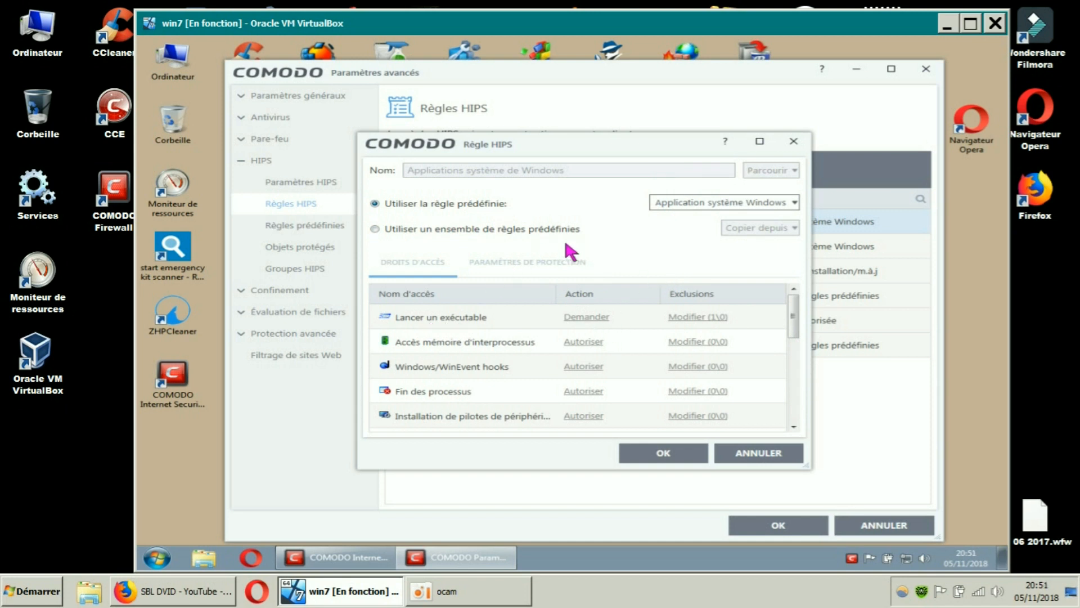
{"action": "left_click", "coordinate": [692, 452]}
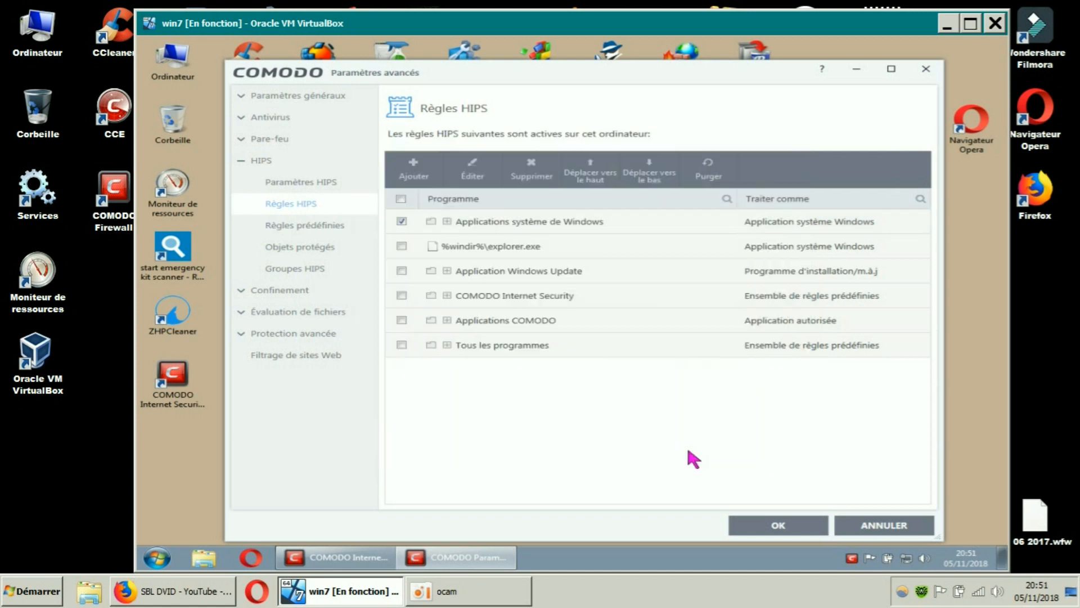
- Review the HIPS predefined rules, every category of protected objects from blocked files to protected data, and the HIPS groups
{"action": "left_click", "coordinate": [280, 227]}
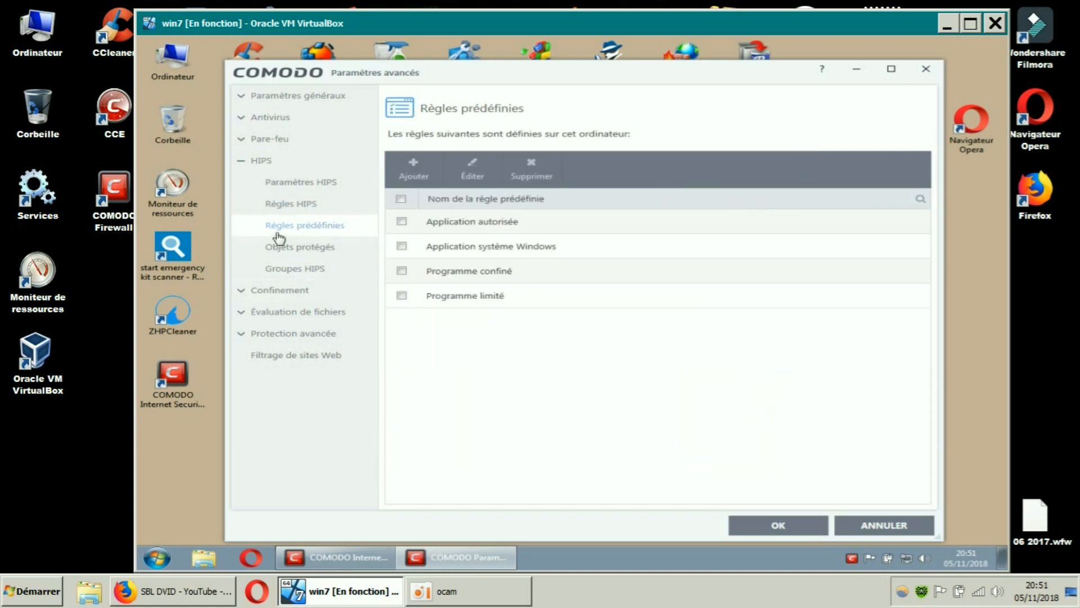
{"action": "left_click", "coordinate": [278, 253]}
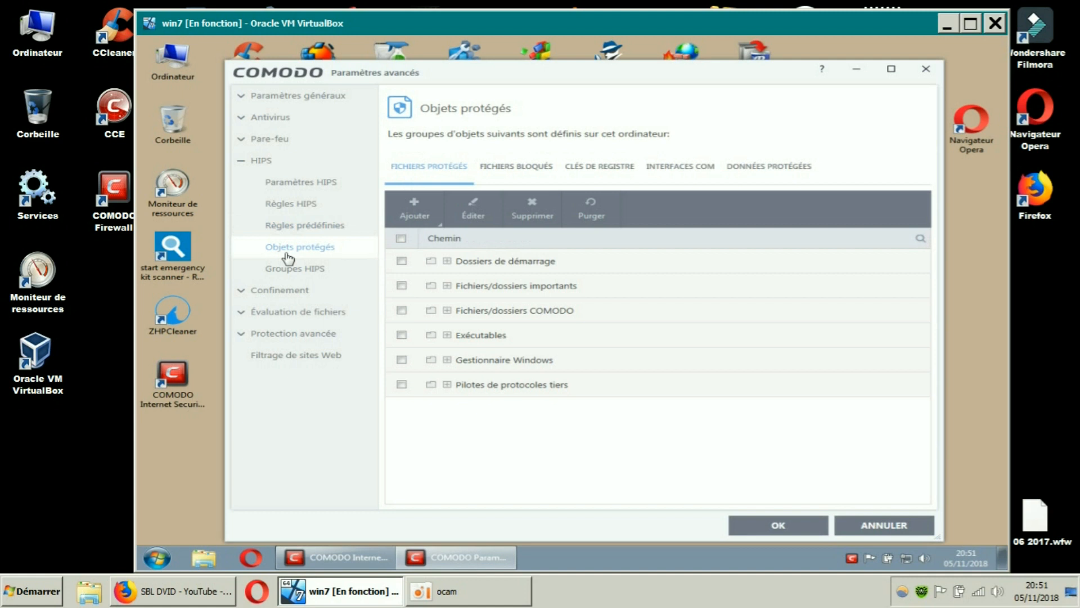
{"action": "left_click", "coordinate": [510, 167]}
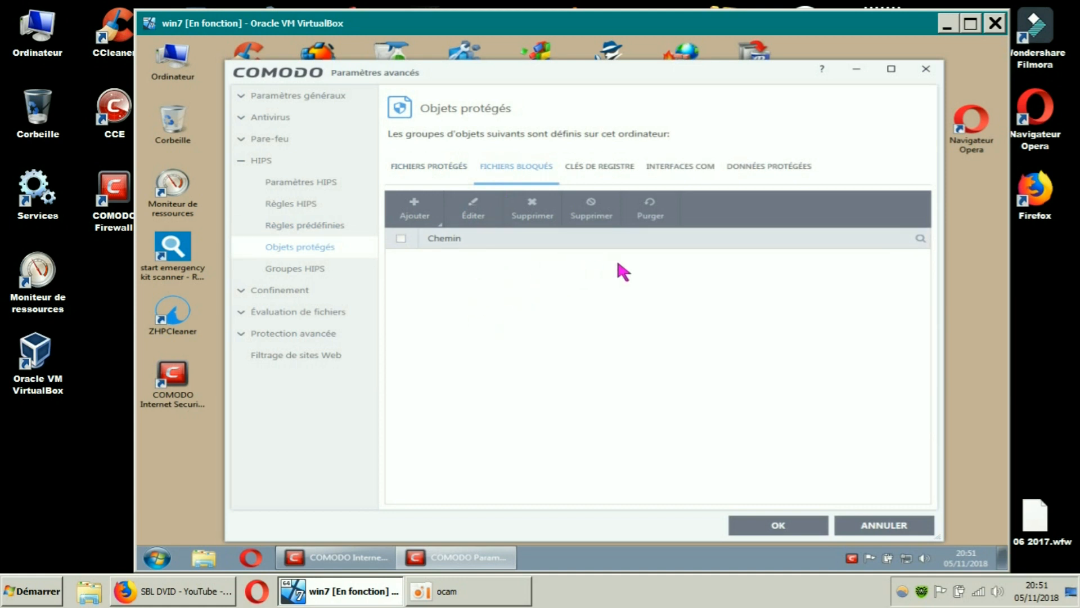
{"action": "left_click", "coordinate": [617, 167]}
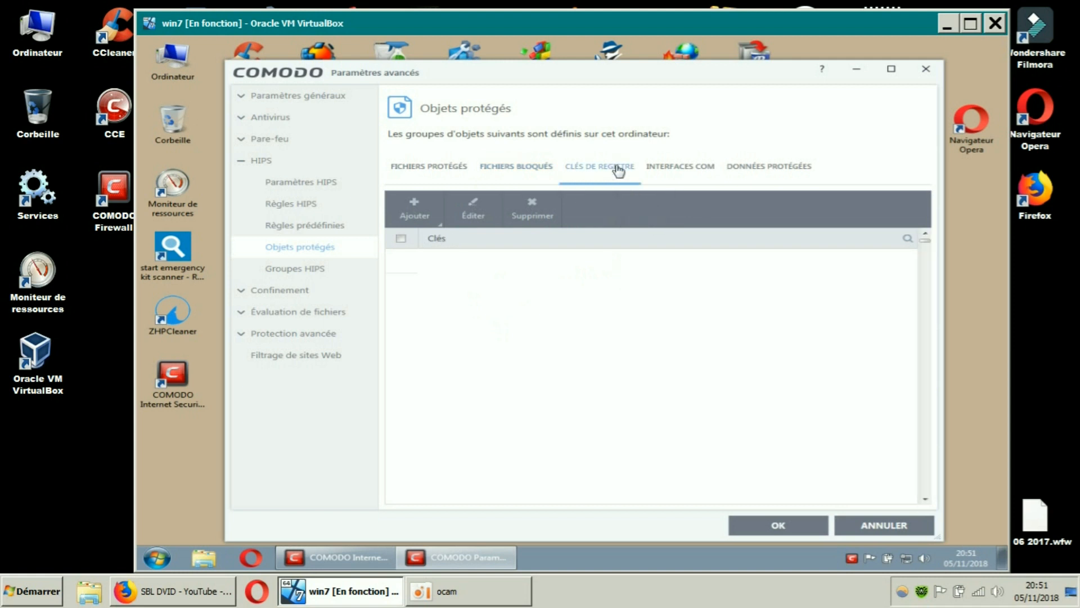
{"action": "left_click", "coordinate": [667, 171]}
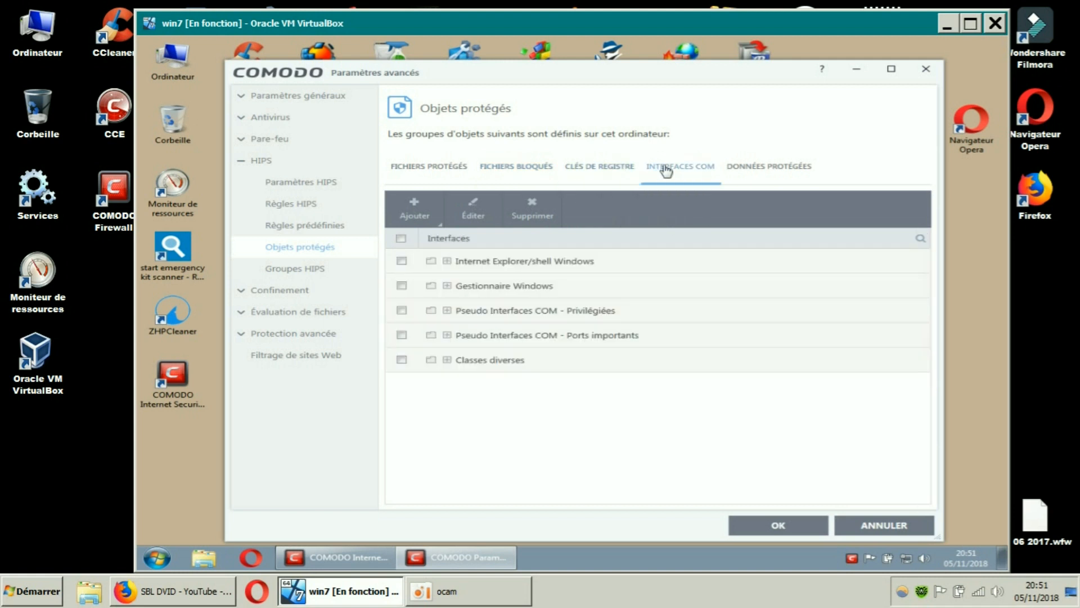
{"action": "left_click", "coordinate": [746, 169]}
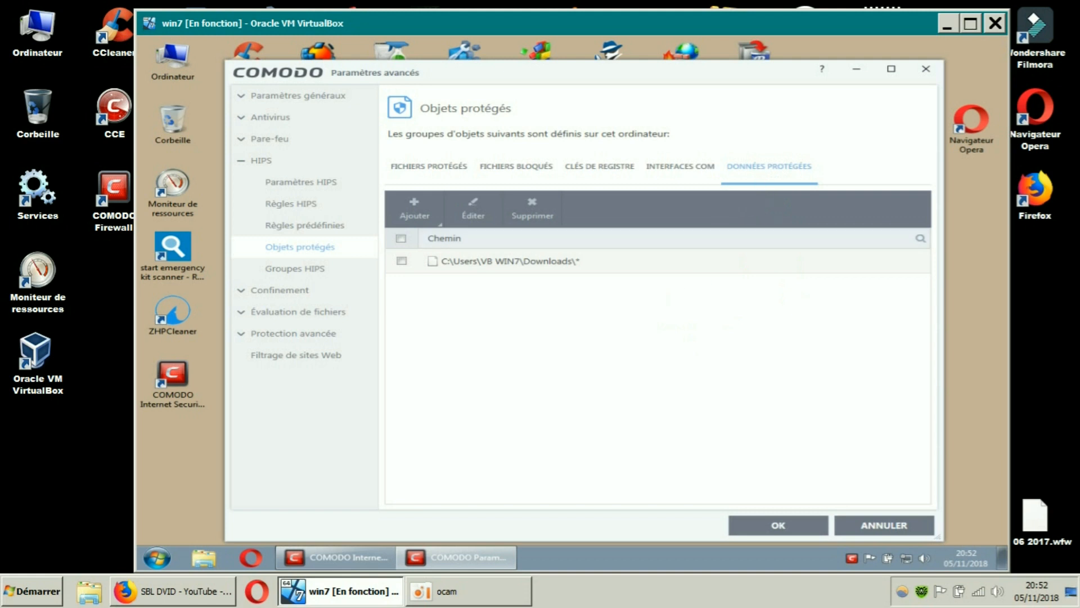
{"action": "left_click", "coordinate": [310, 270]}
- Examine the containment settings and the automatic containment rules
{"action": "left_click", "coordinate": [261, 291]}
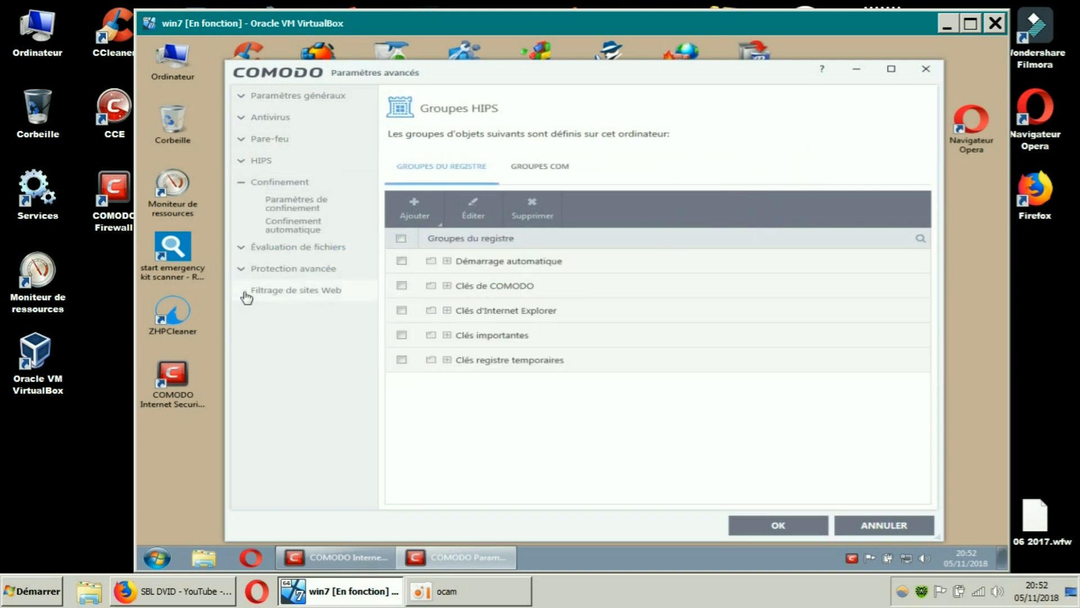
{"action": "left_click", "coordinate": [298, 208]}
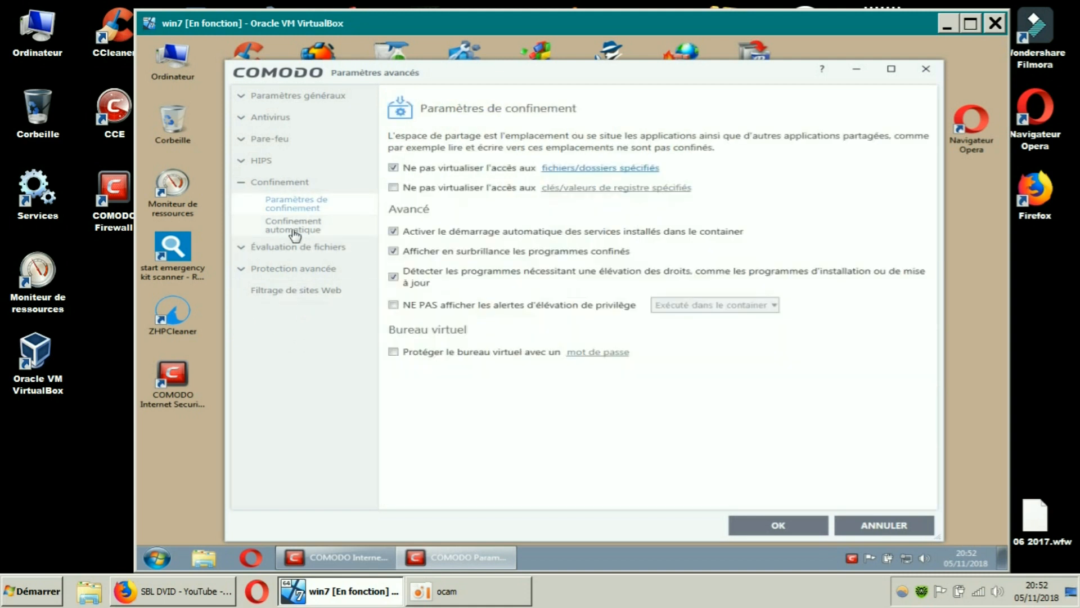
{"action": "left_click", "coordinate": [295, 231]}
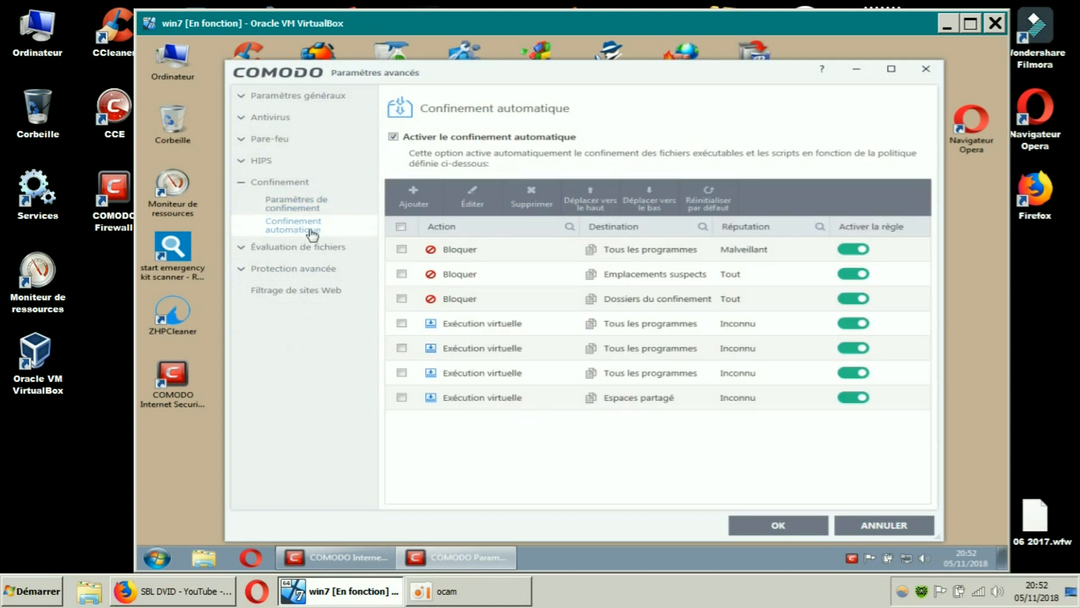
- Review the file rating section: rating settings, file groups, file list, submitted files and trusted vendors
{"action": "left_click", "coordinate": [251, 247]}
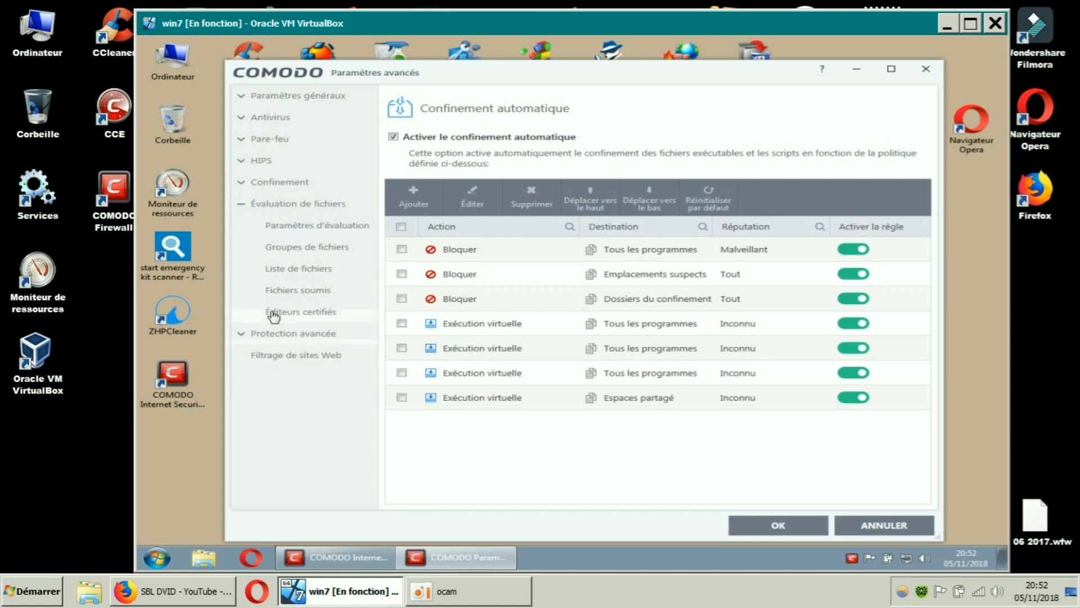
{"action": "left_click", "coordinate": [307, 228]}
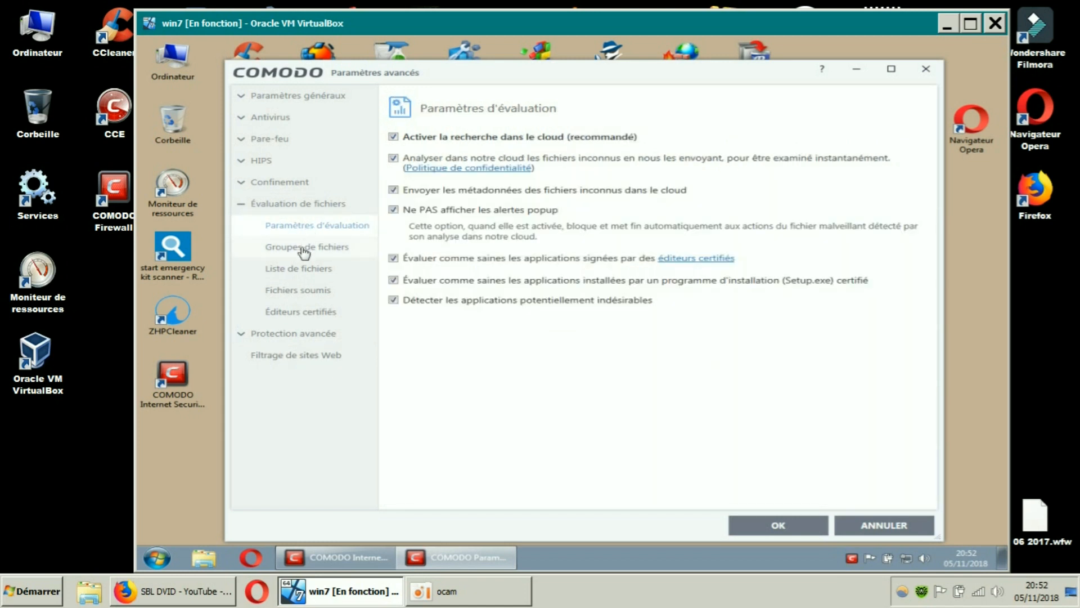
{"action": "left_click", "coordinate": [305, 251]}
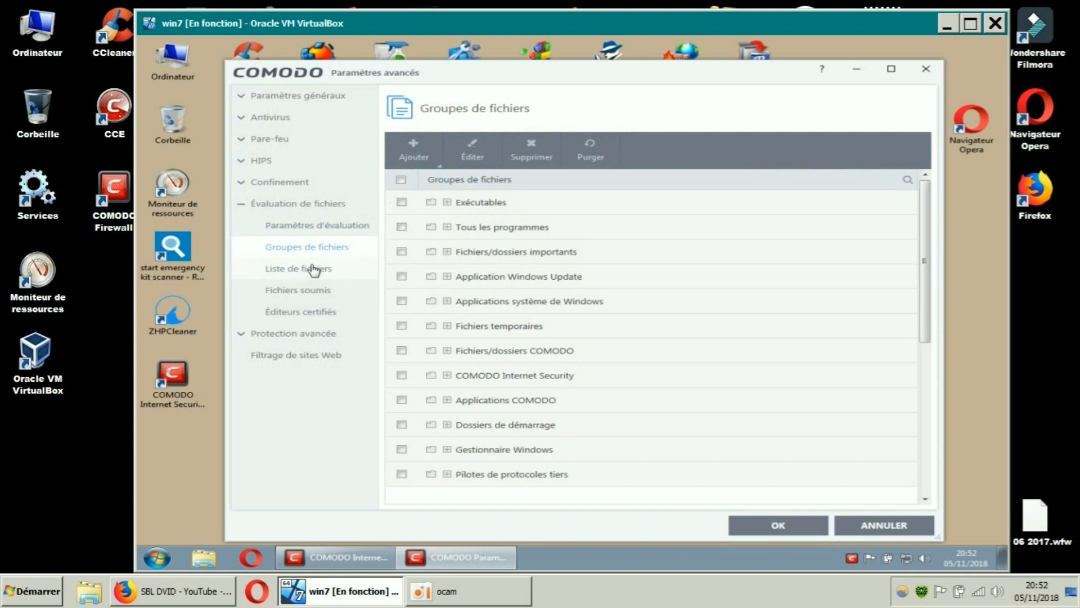
{"action": "left_click", "coordinate": [313, 272]}
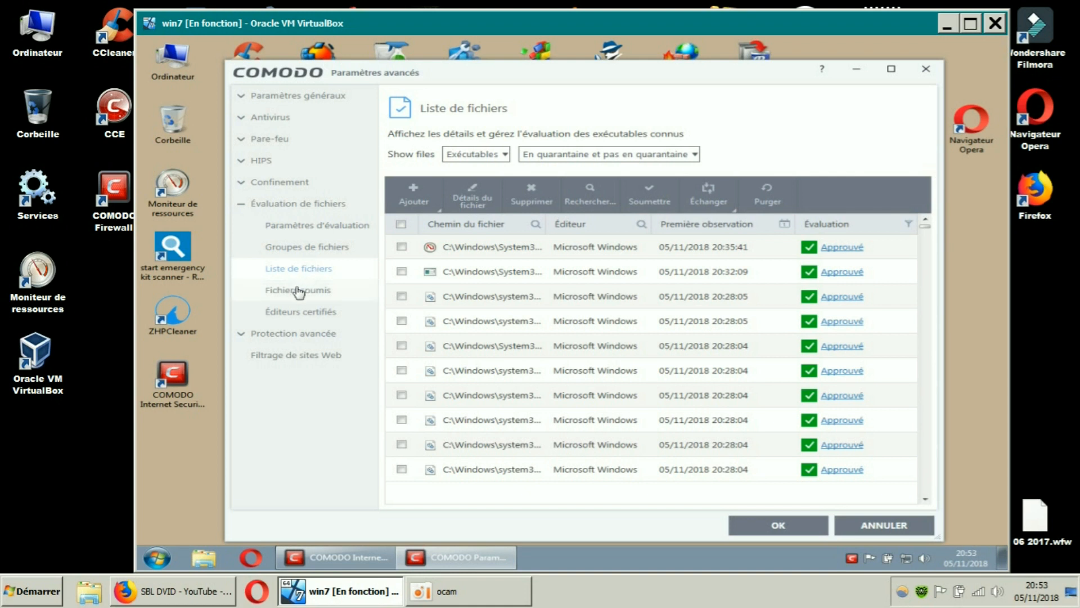
{"action": "left_click", "coordinate": [298, 290]}
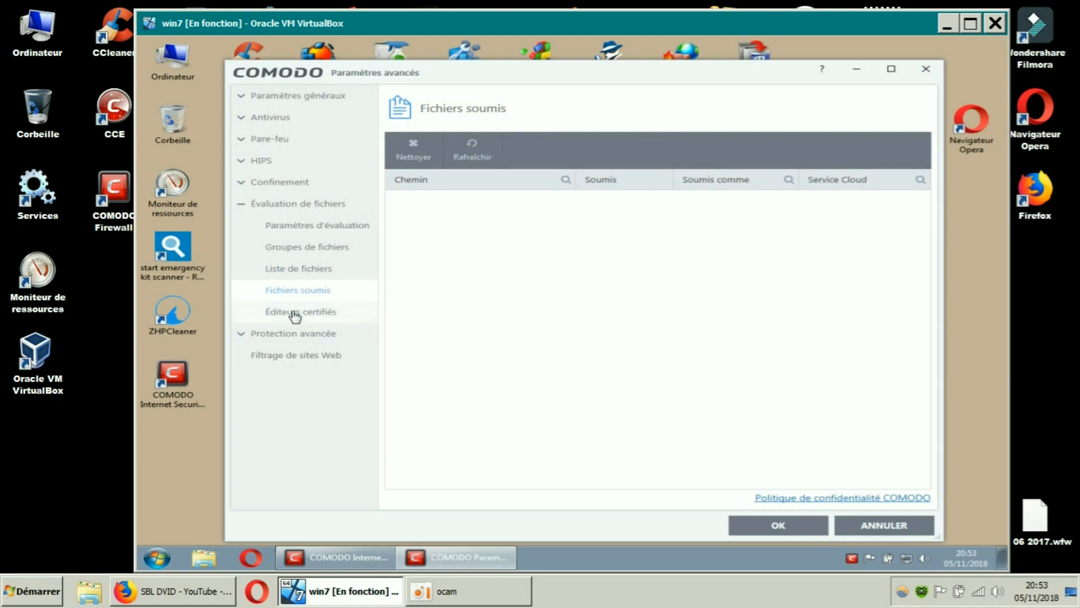
{"action": "left_click", "coordinate": [294, 313]}
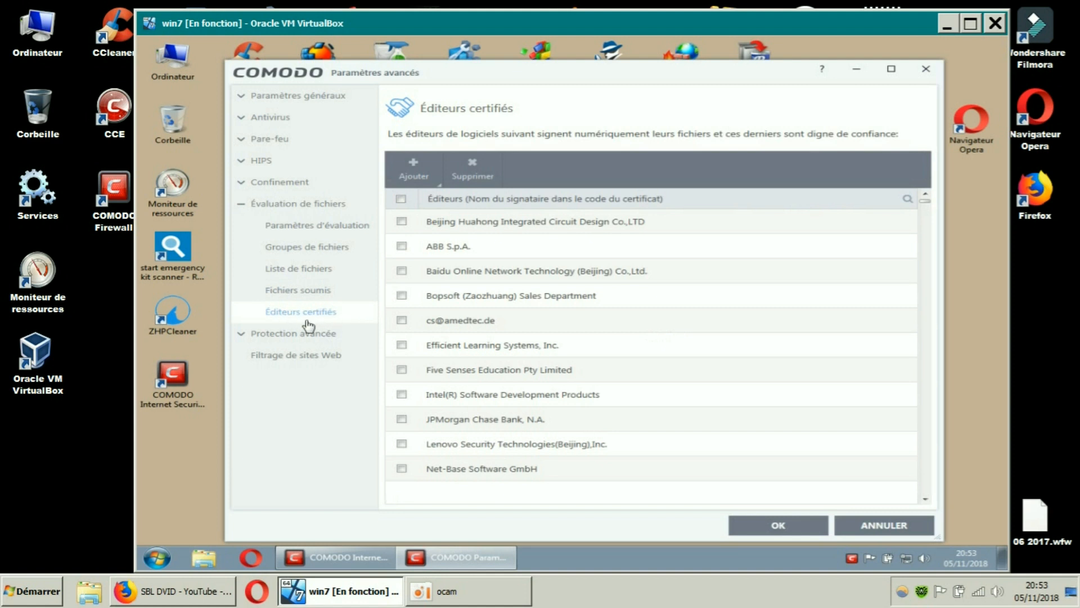
- Review the advanced protection section: VirusScope, the excluded paths, applications and certificate authorities, and the miscellaneous settings
{"action": "left_click", "coordinate": [249, 335]}
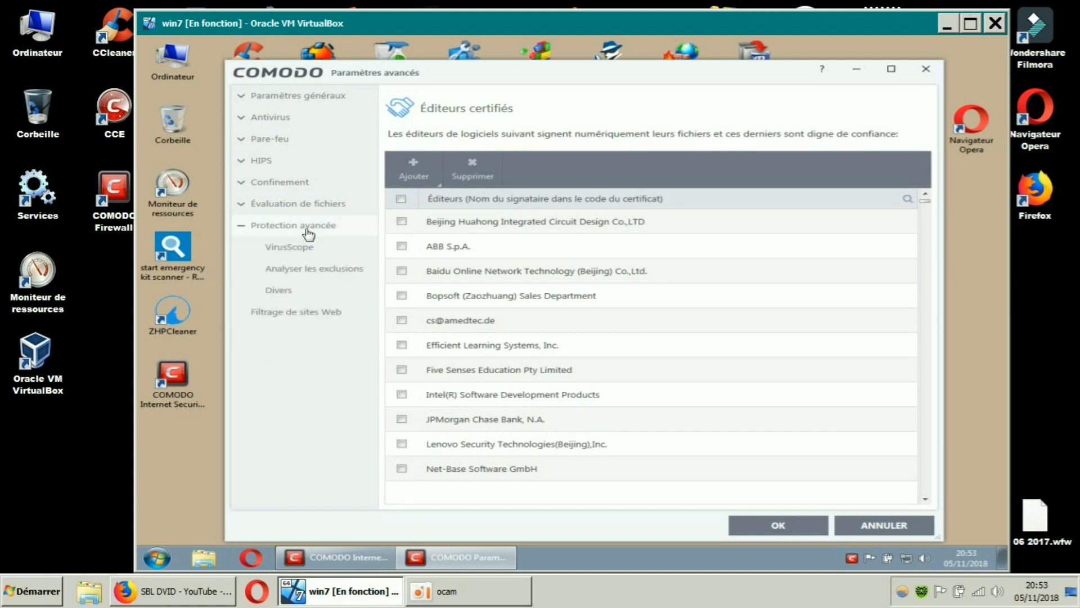
{"action": "left_click", "coordinate": [301, 253]}
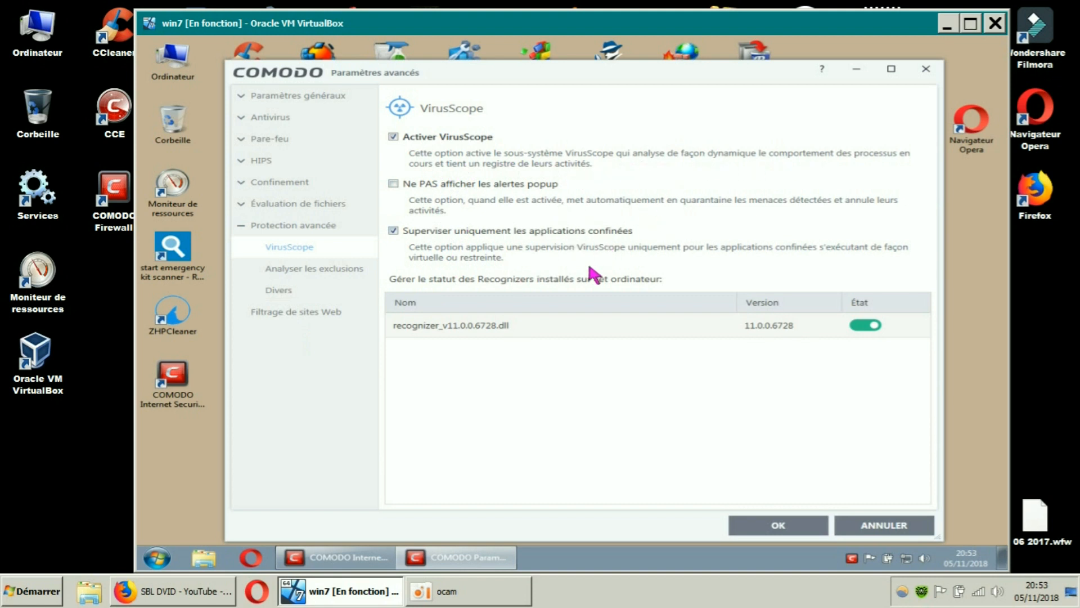
{"action": "left_click", "coordinate": [341, 270]}
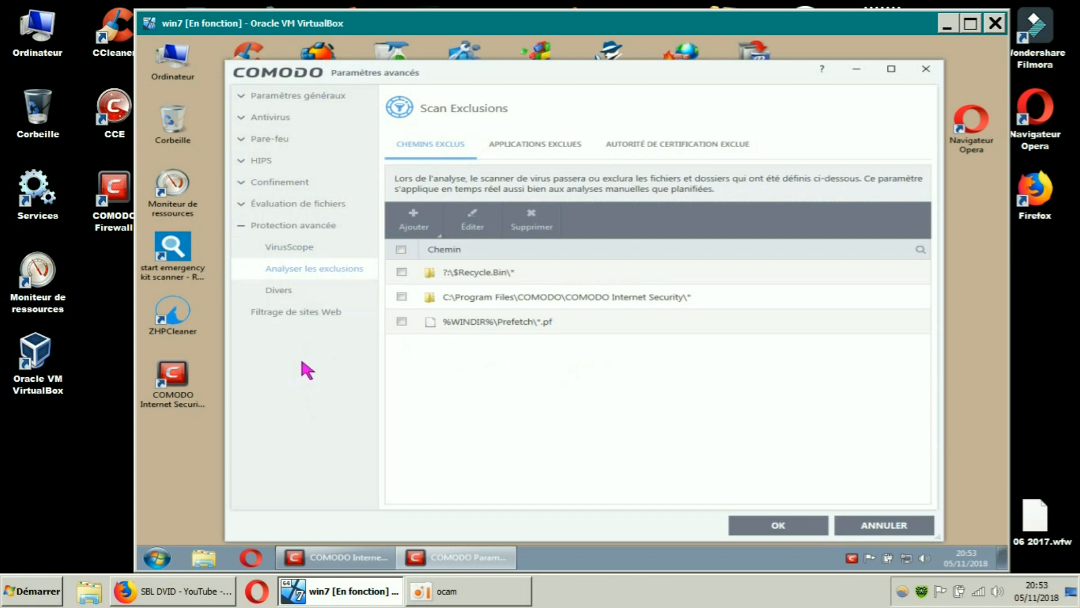
{"action": "left_click", "coordinate": [535, 146]}
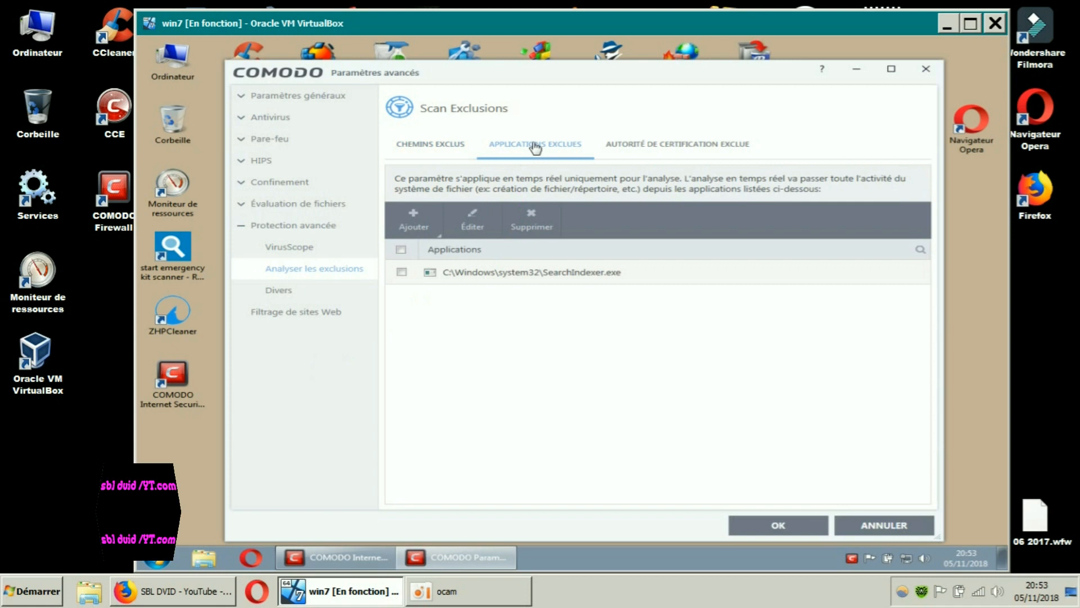
{"action": "left_click", "coordinate": [694, 149]}
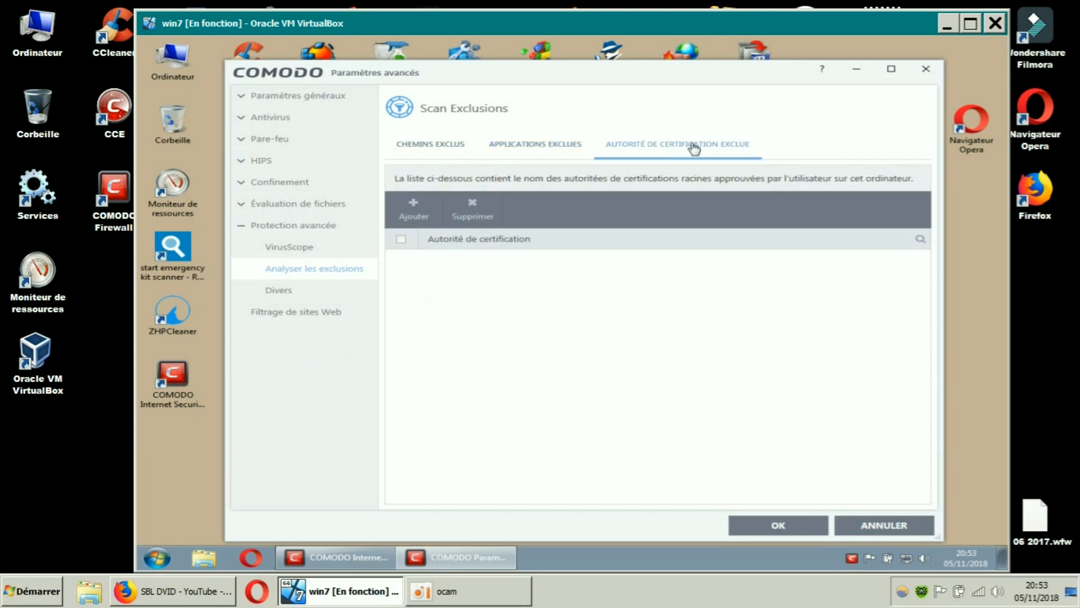
{"action": "left_click", "coordinate": [565, 147]}
{"action": "left_click", "coordinate": [454, 149]}
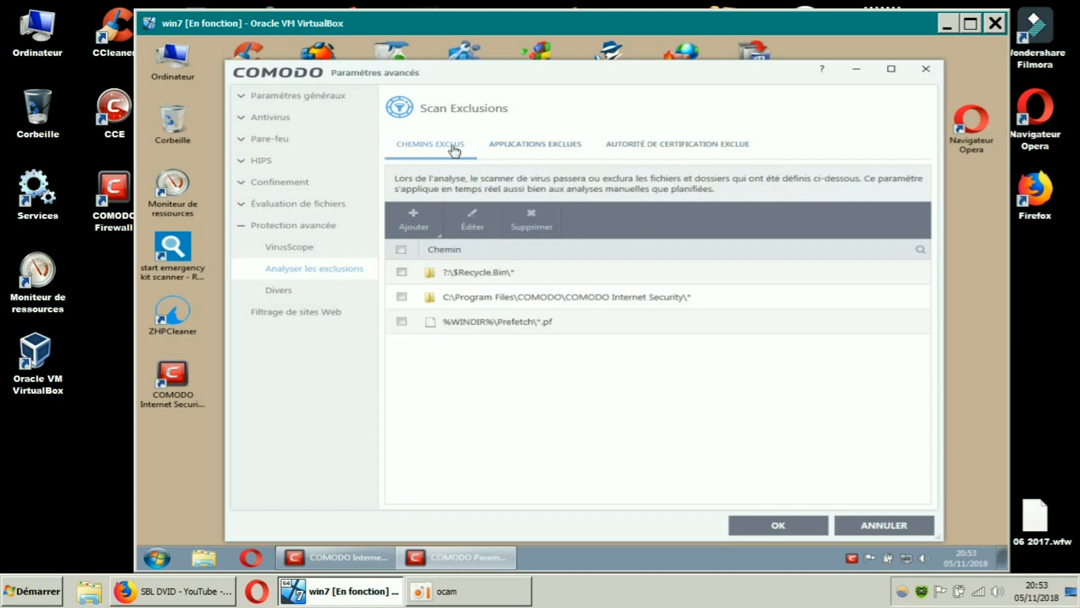
{"action": "left_click", "coordinate": [282, 294]}
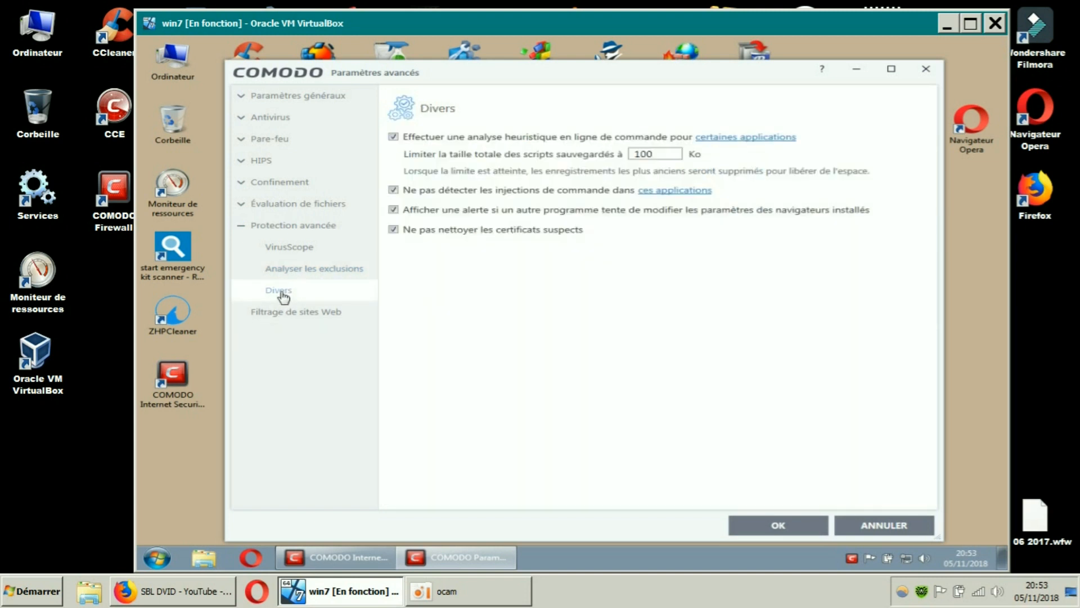
- Examine the website filtering rules and categories, then view the "Les sites bloqués" rule and close it without changes
{"action": "left_click", "coordinate": [307, 314]}
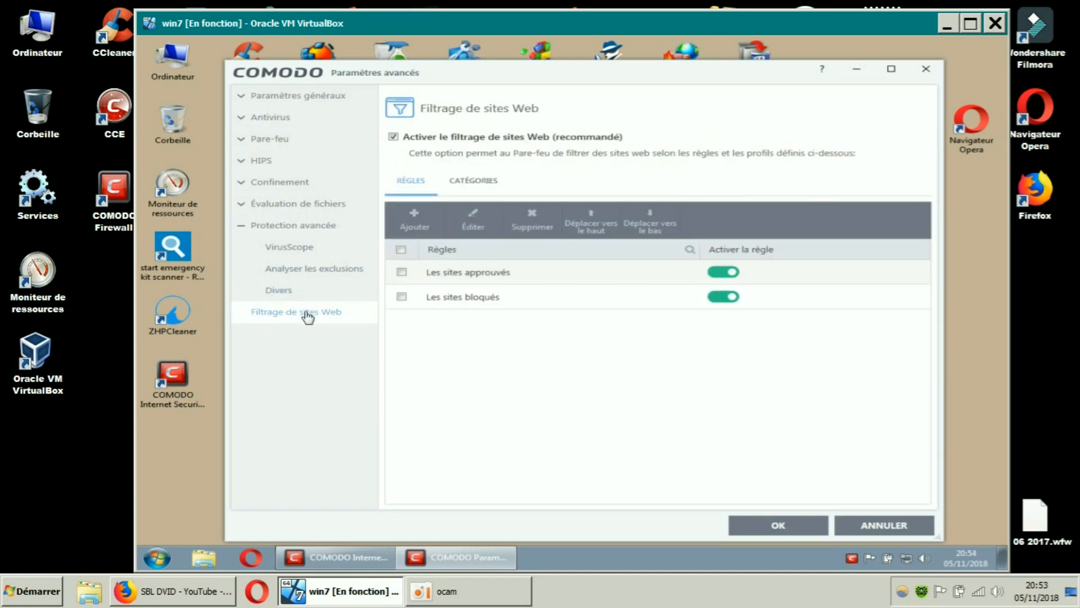
{"action": "left_click", "coordinate": [484, 185]}
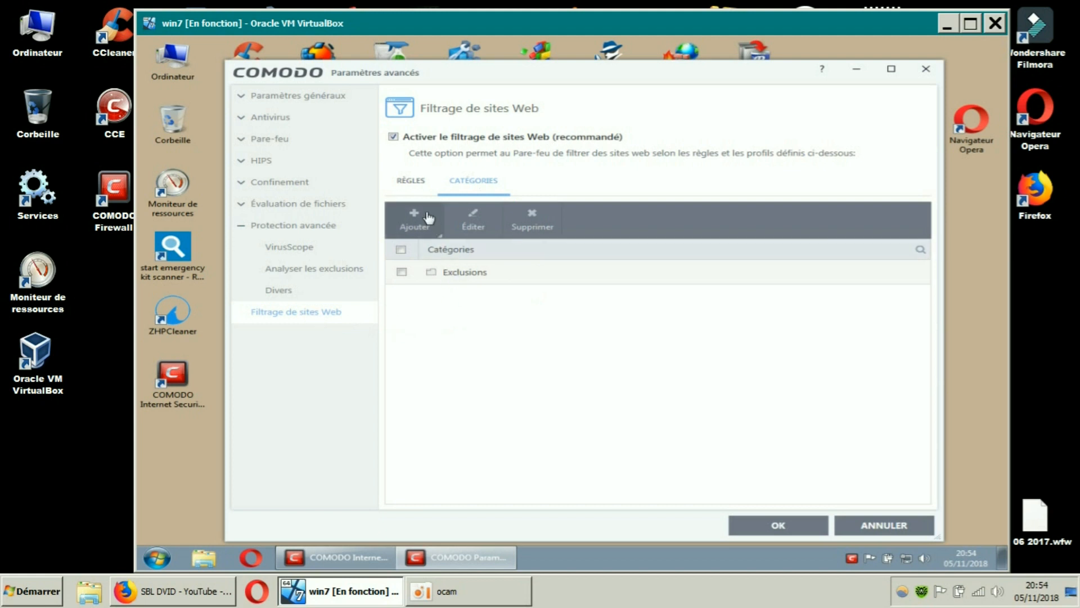
{"action": "left_click", "coordinate": [424, 184]}
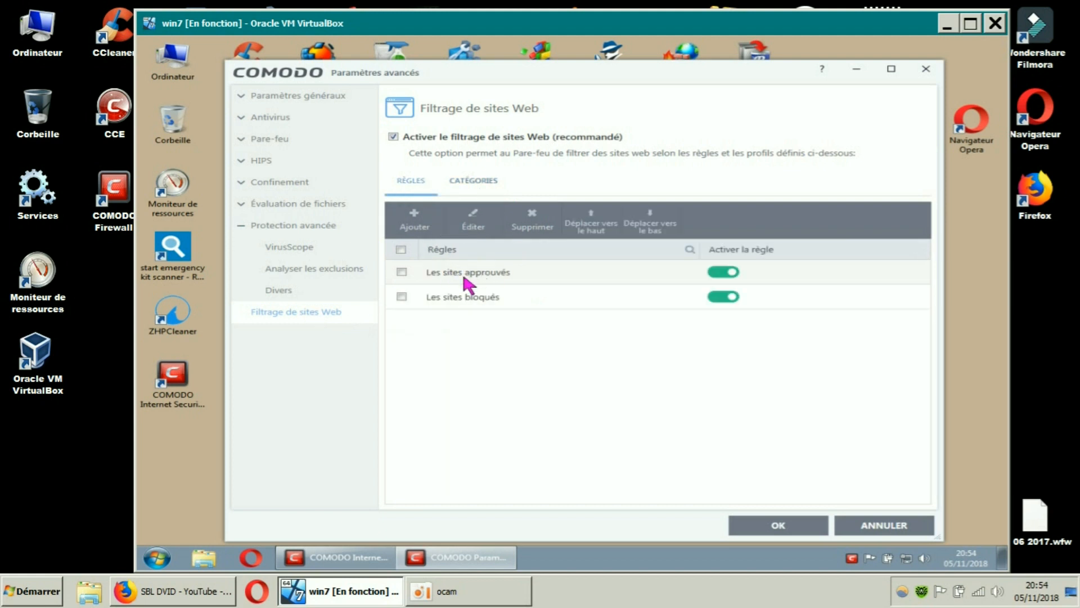
{"action": "left_click", "coordinate": [460, 300]}
{"action": "left_click", "coordinate": [480, 231]}
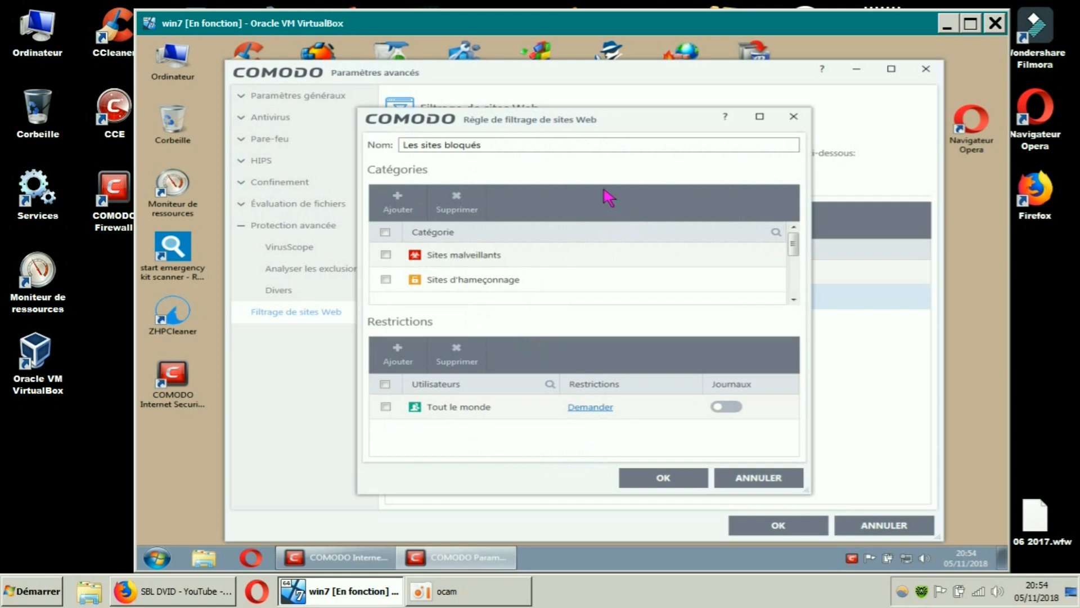
{"action": "left_click", "coordinate": [803, 121]}
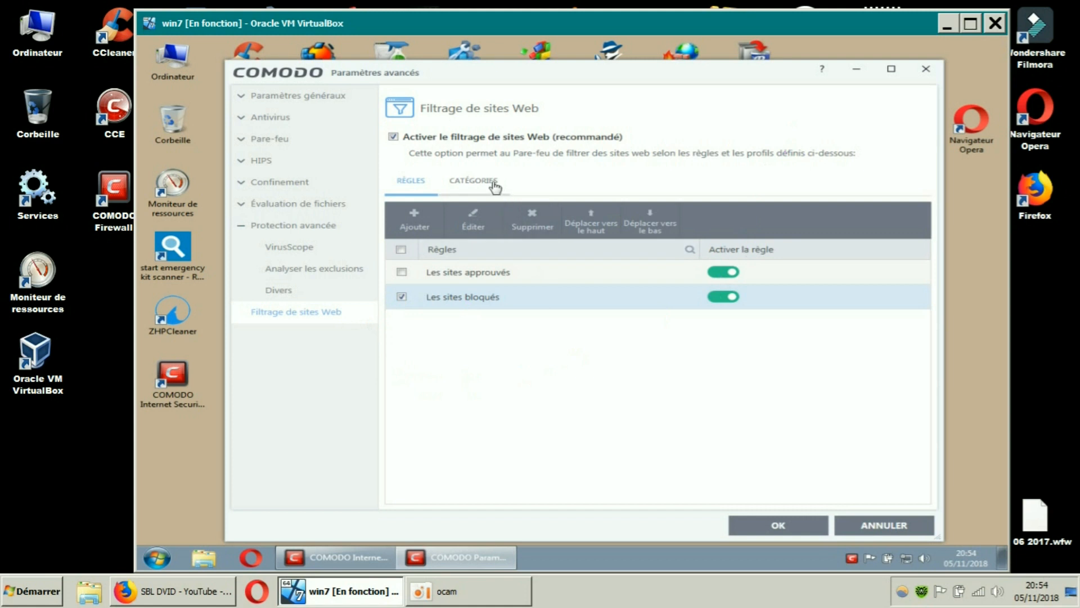
- View the properties of the Exclusions website filtering category and close them without changing its name
{"action": "left_click", "coordinate": [495, 186]}
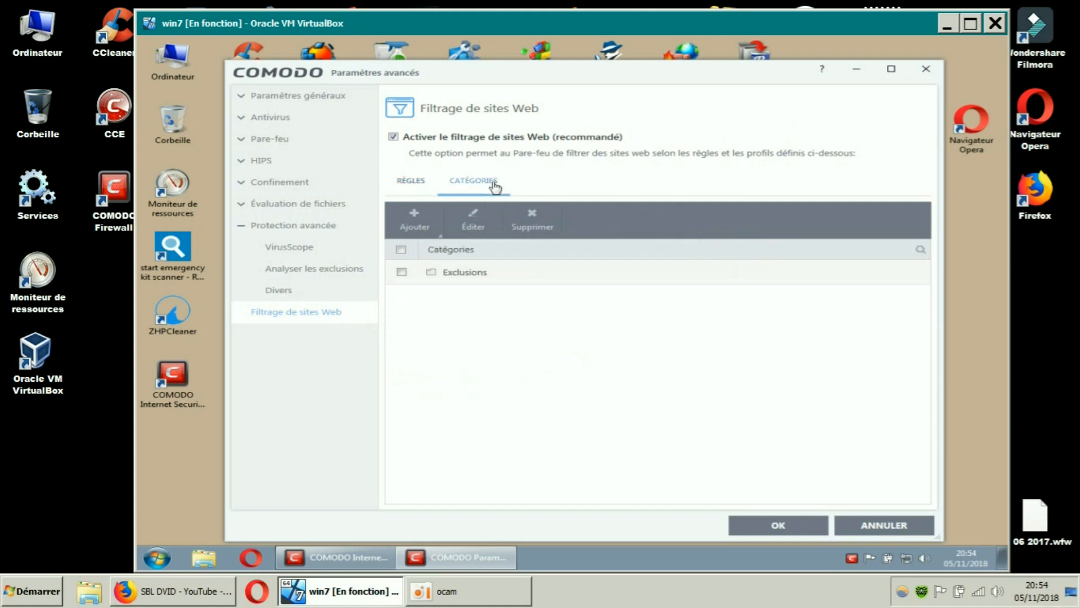
{"action": "left_click", "coordinate": [458, 273]}
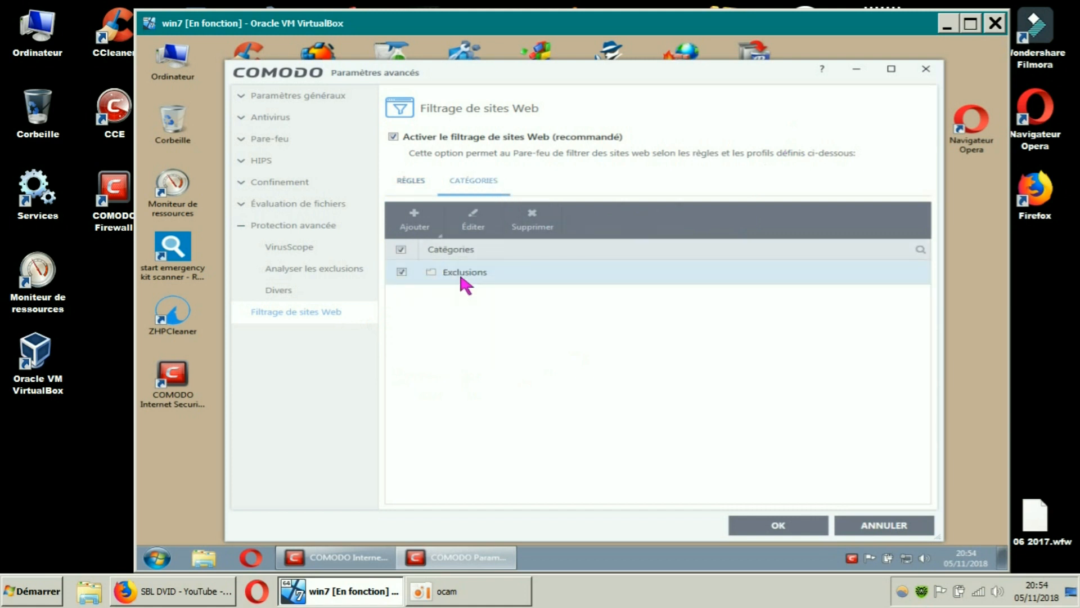
{"action": "left_click", "coordinate": [473, 224]}
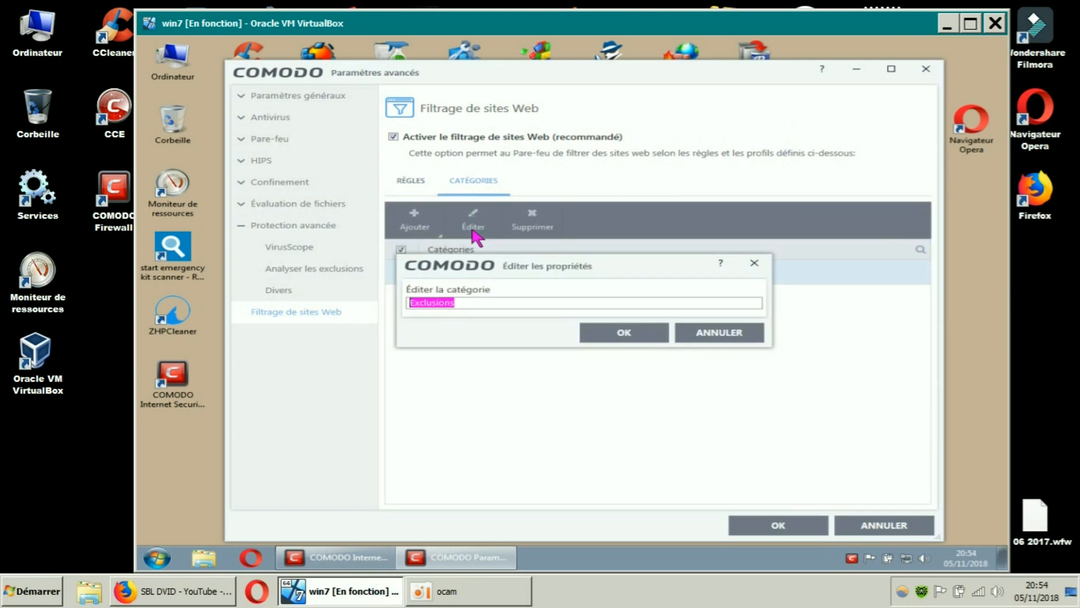
{"action": "left_click", "coordinate": [752, 264]}
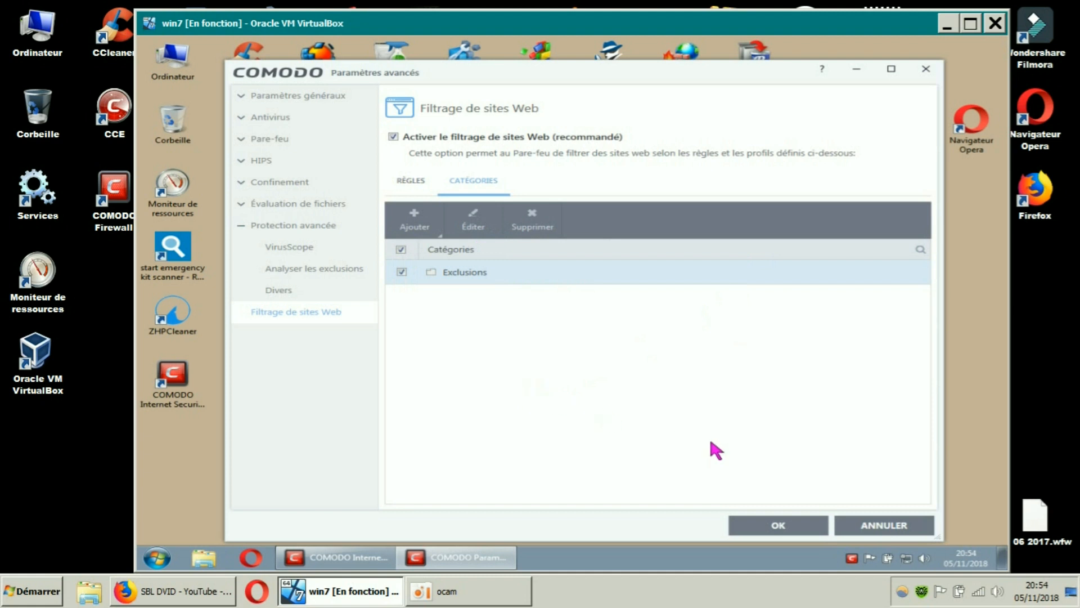
- Accept the advanced settings and close the COMODO Internet Security main window
{"action": "left_click", "coordinate": [766, 526]}
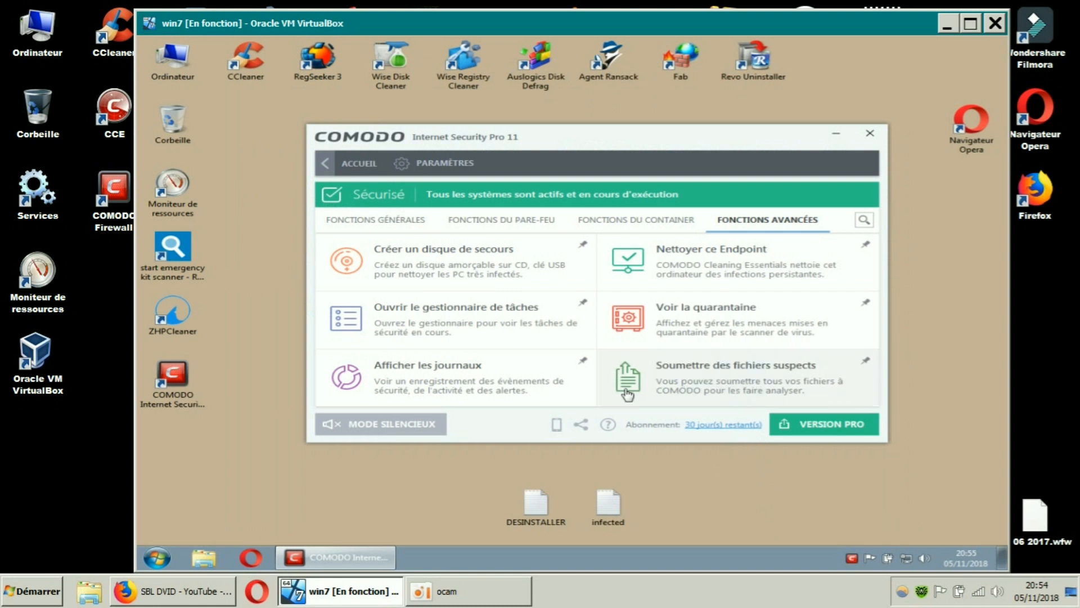
{"action": "left_click", "coordinate": [870, 133]}
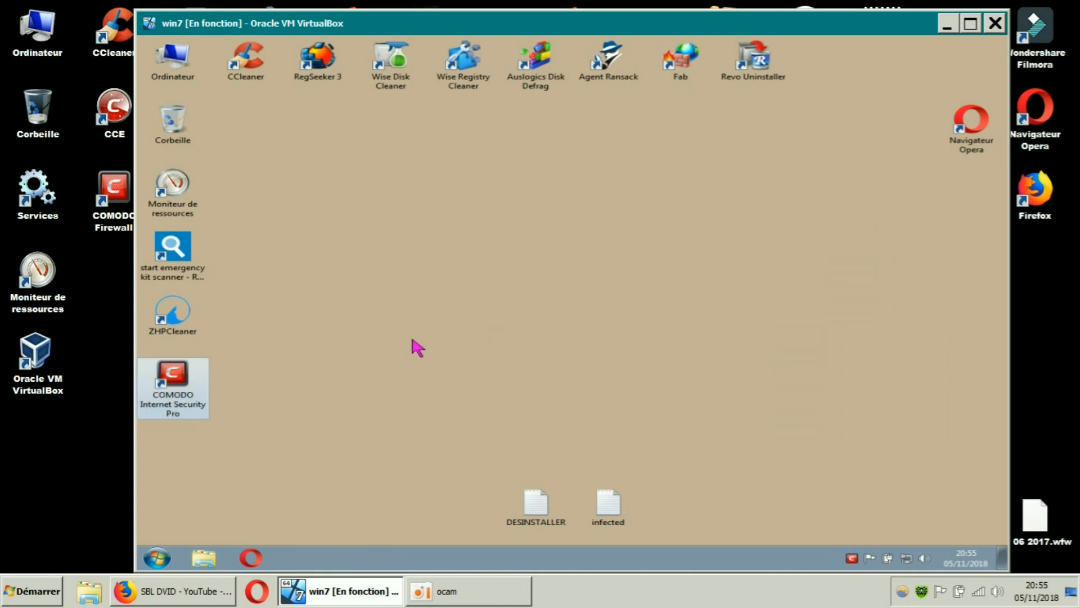